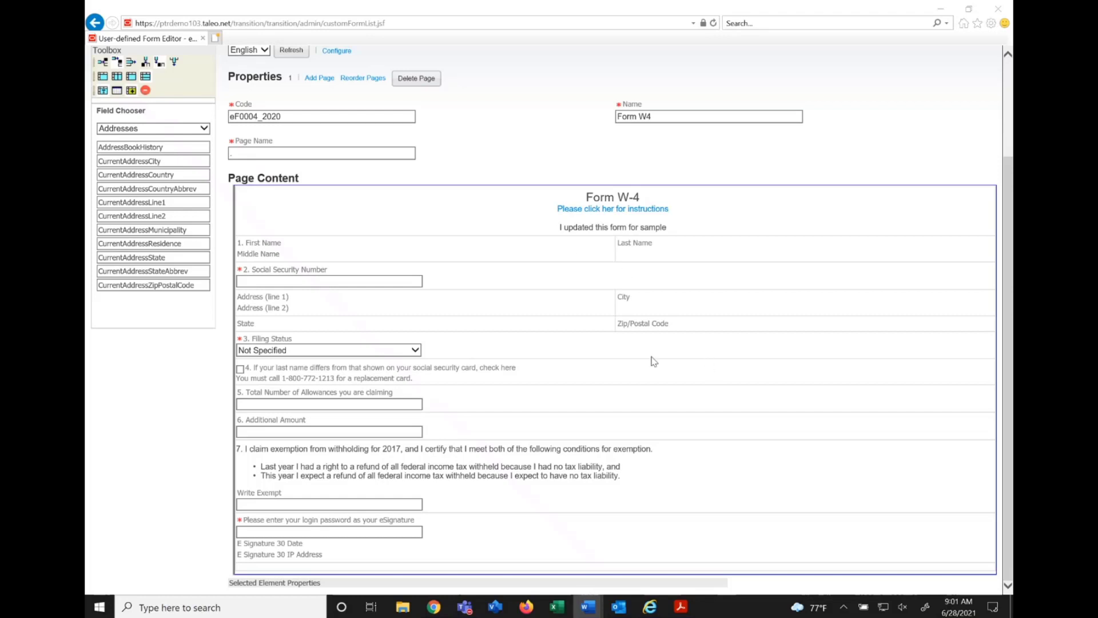
# Examine the Form W4 page in the form editor and select its 3. Filing Status field.
pyautogui.scroll(2, 538, 252)
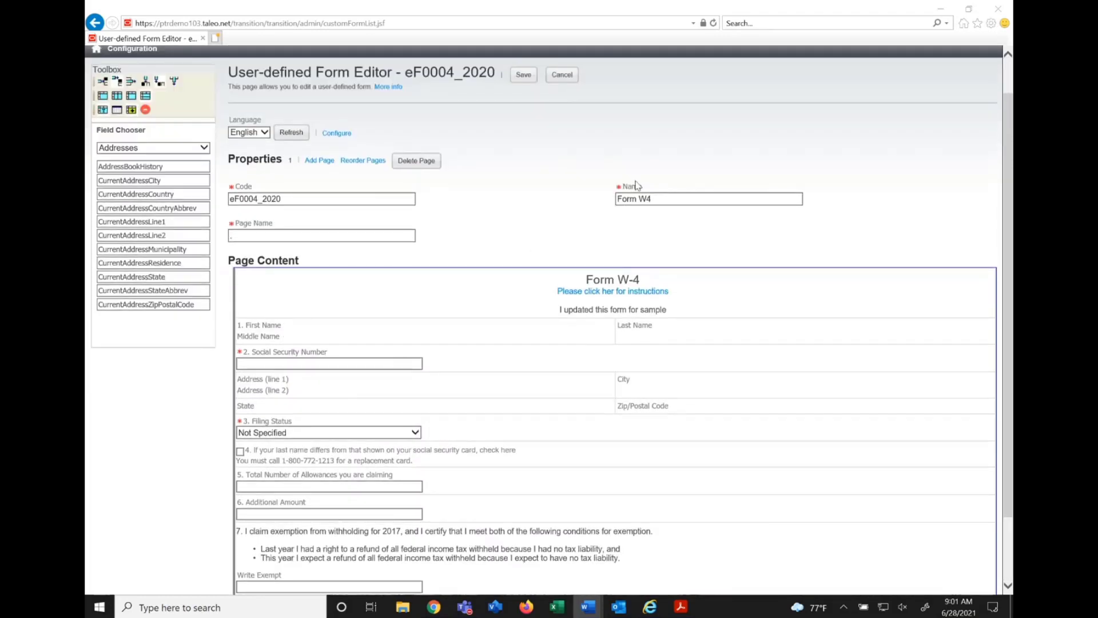
pyautogui.scroll(-2, 560, 217)
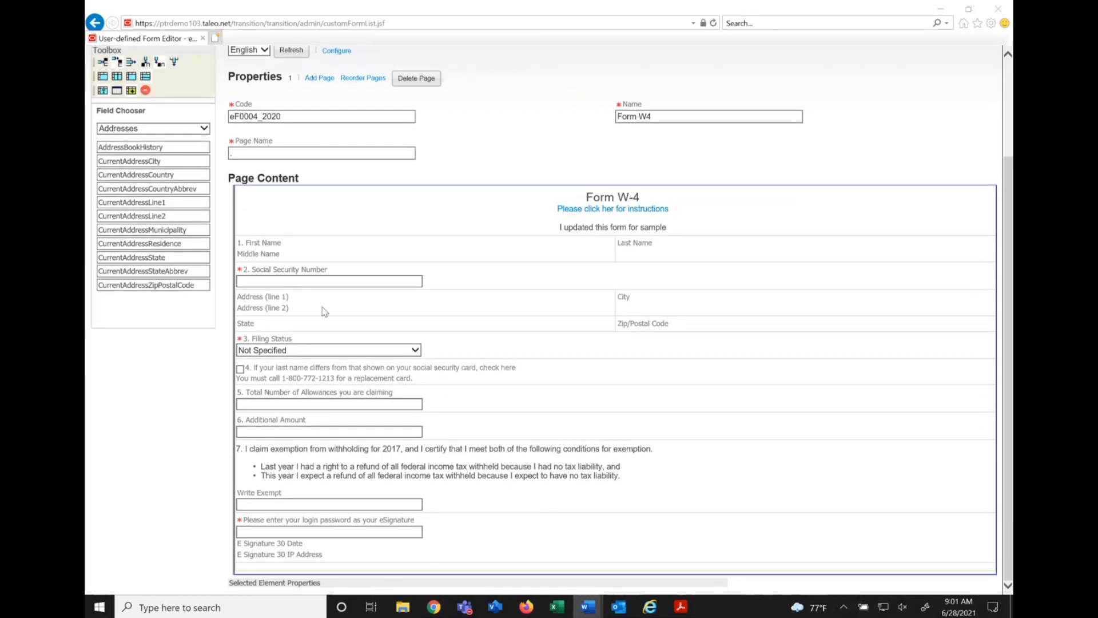
pyautogui.click(282, 338)
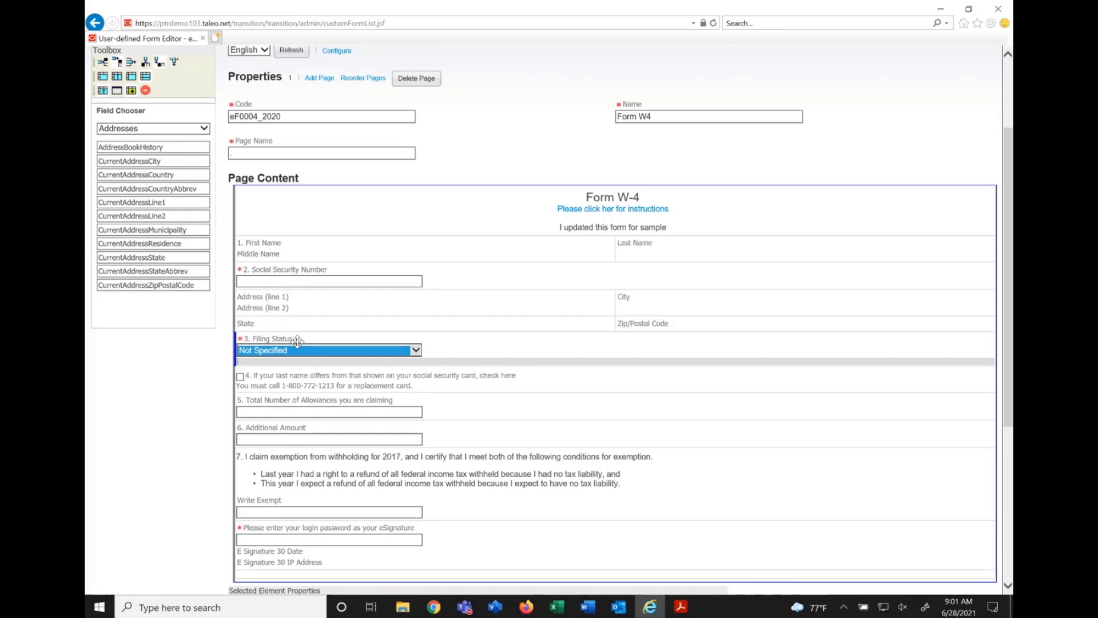
# Switch to the 2021 Form W-4 PDF in Acrobat and view the properties of the Single or Married filing separately check box.
pyautogui.click(680, 606)
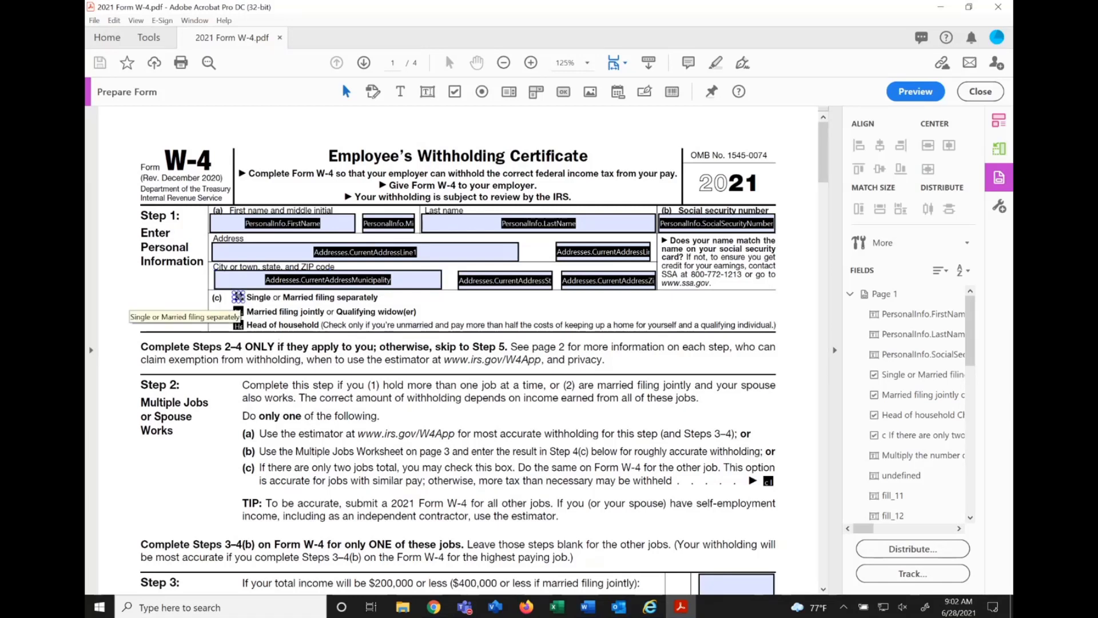
pyautogui.click(238, 296)
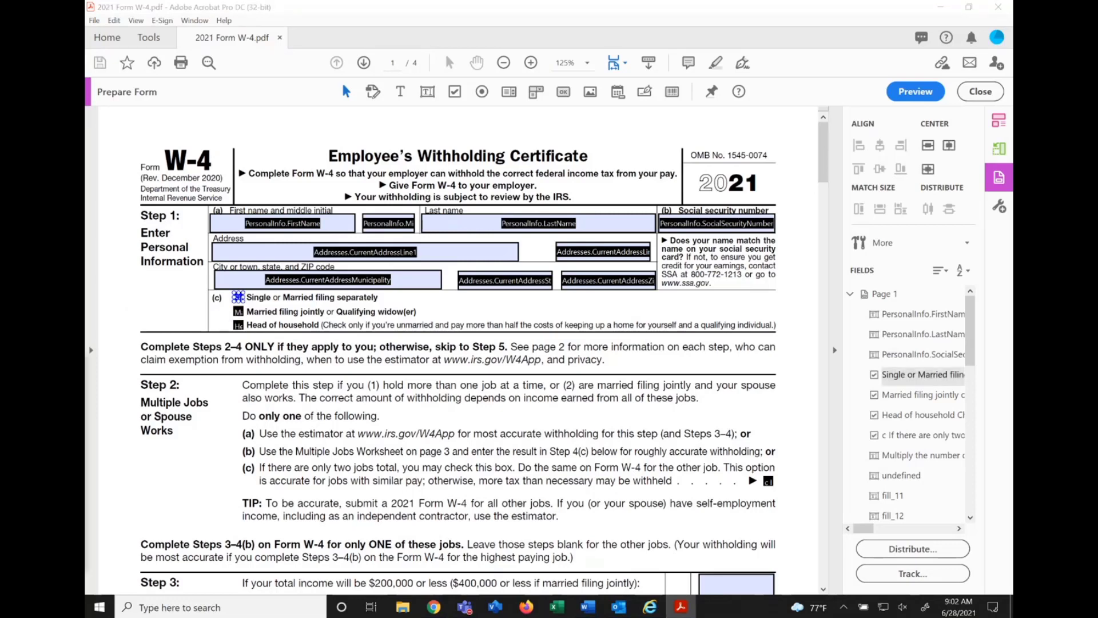
pyautogui.doubleClick(238, 296)
pyautogui.moveTo(710, 265); pyautogui.dragTo(499, 162)
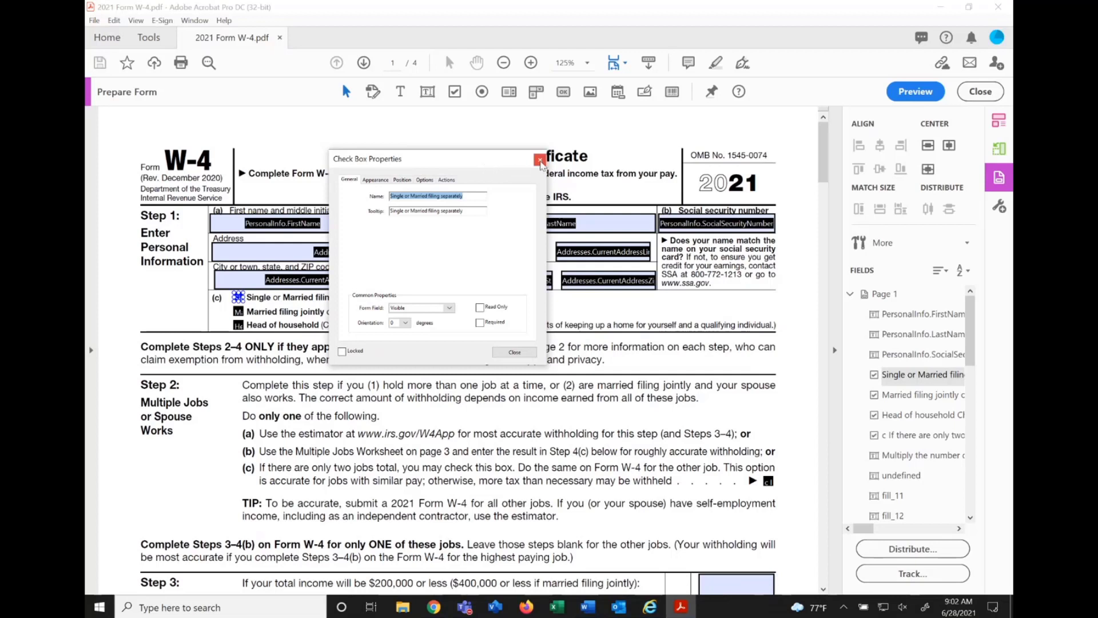
pyautogui.click(540, 161)
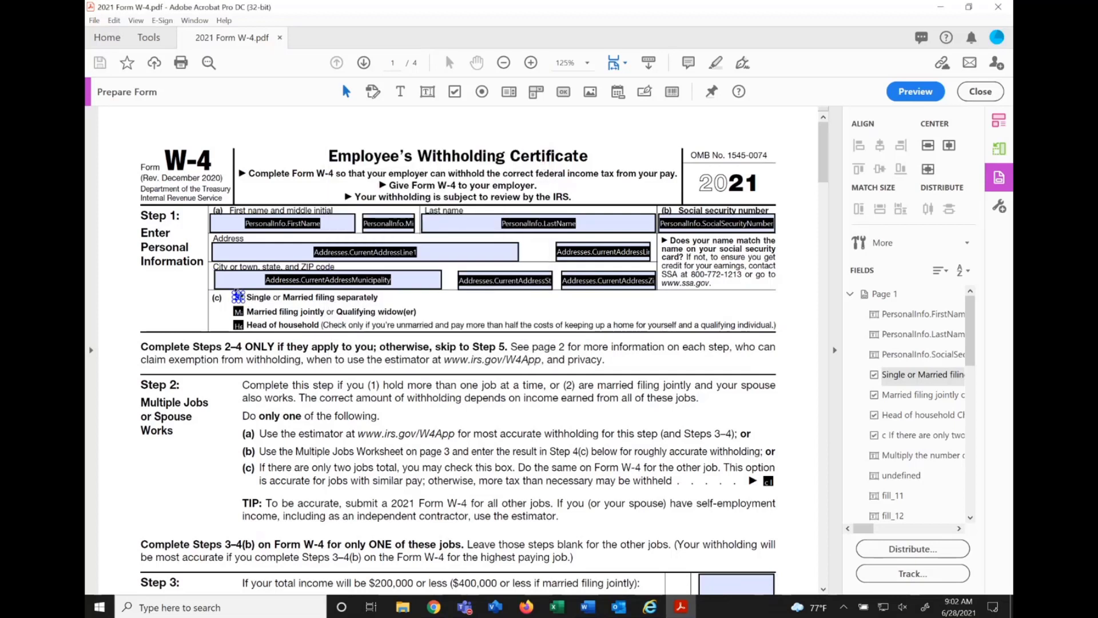
# Delete the three filing status check boxes in Step 1(c) of the form.
pyautogui.press('Delete')
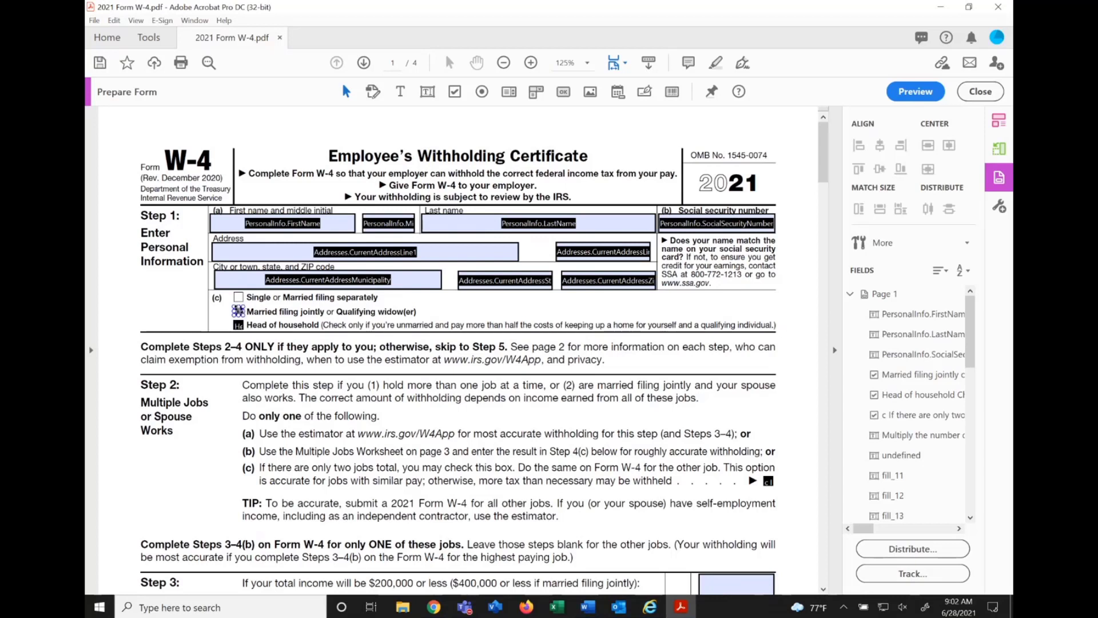
pyautogui.press('Delete')
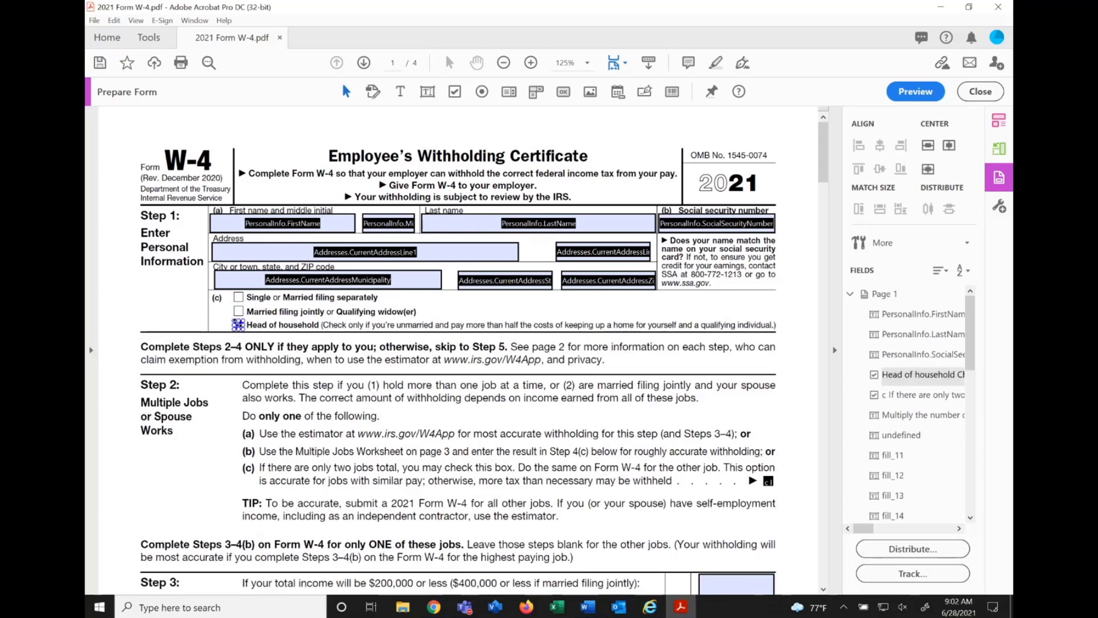
pyautogui.press('Delete')
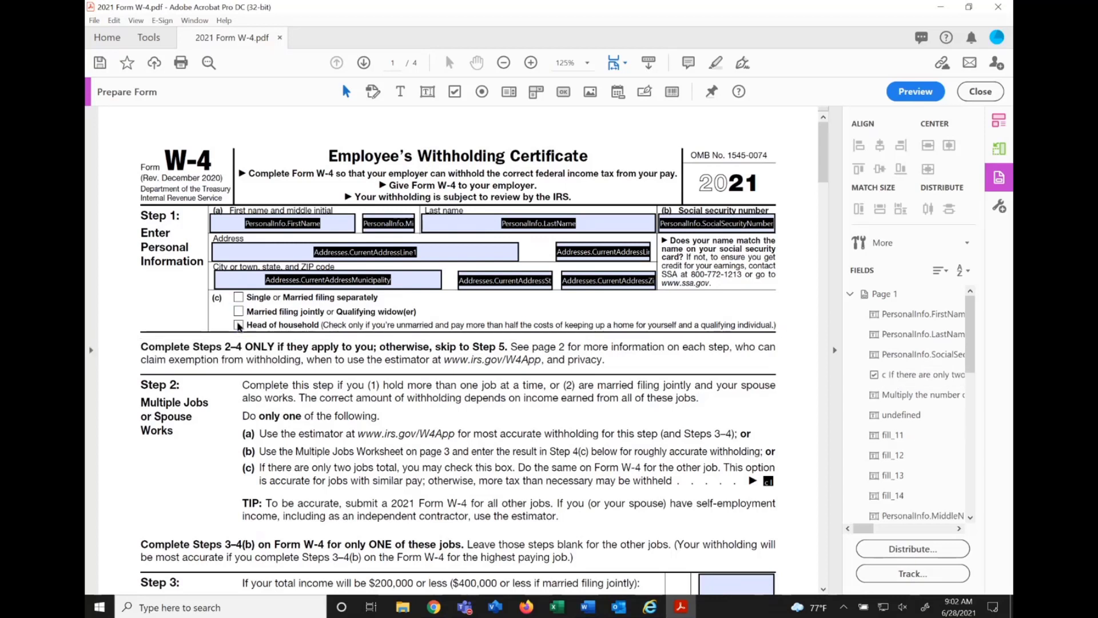
# Add a radio button beside Single or Married filing separately and fit it over the printed box.
pyautogui.click(483, 92)
pyautogui.click(240, 299)
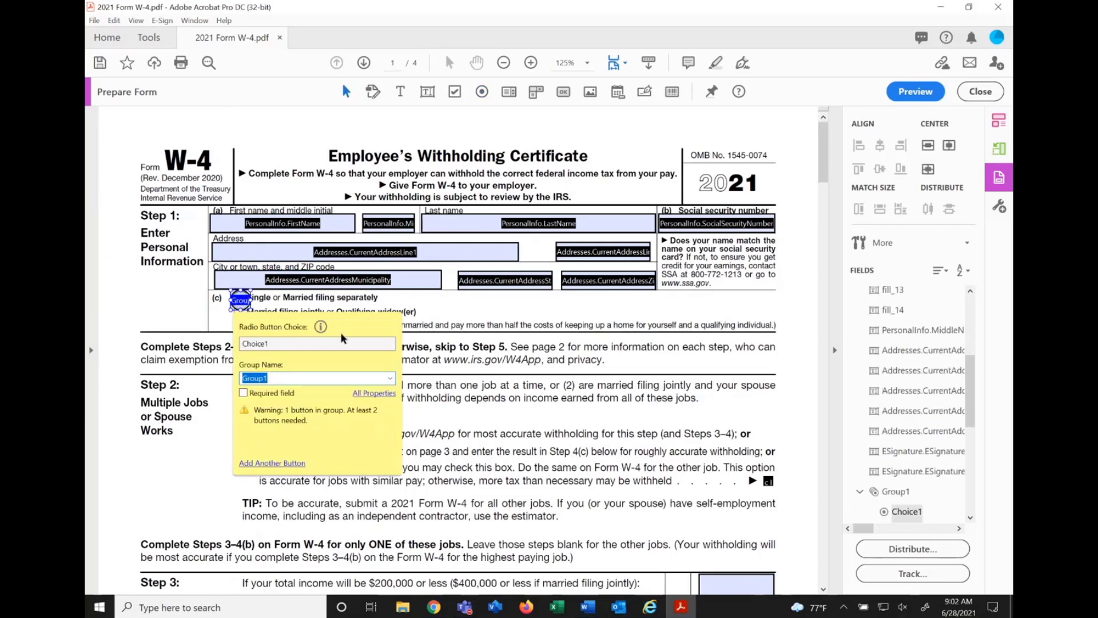
pyautogui.click(434, 315)
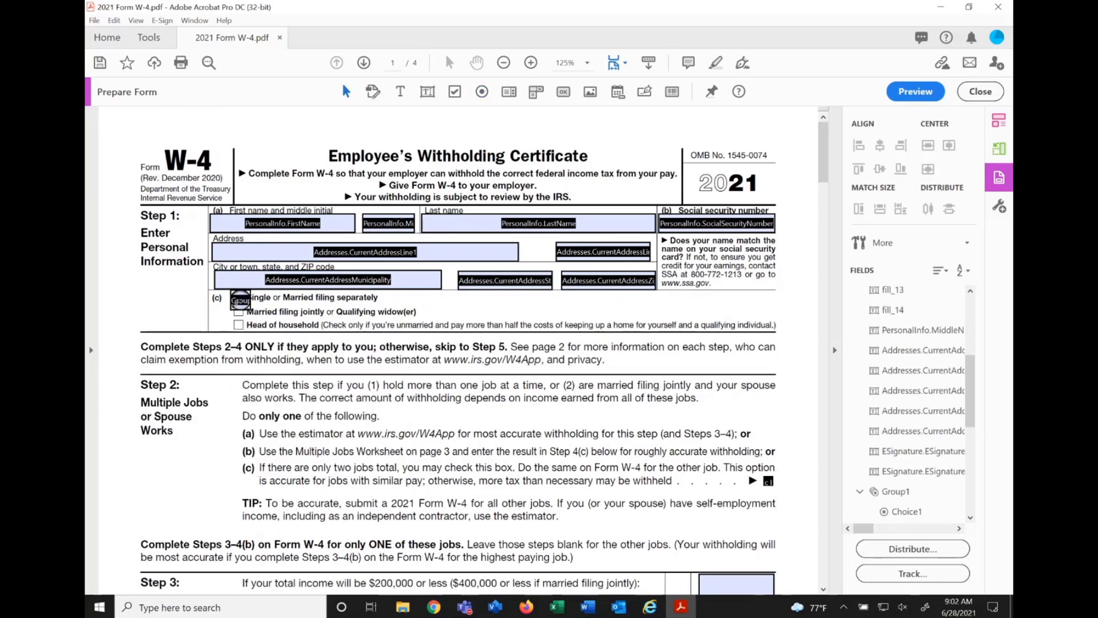
pyautogui.click(241, 298)
pyautogui.click(241, 298)
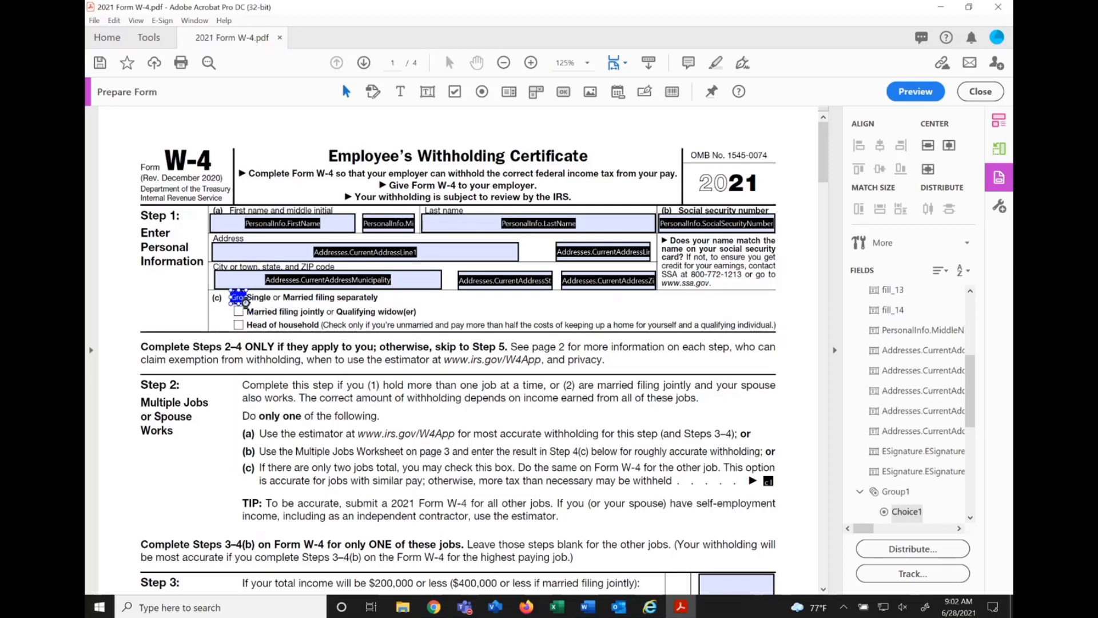
pyautogui.click(250, 303)
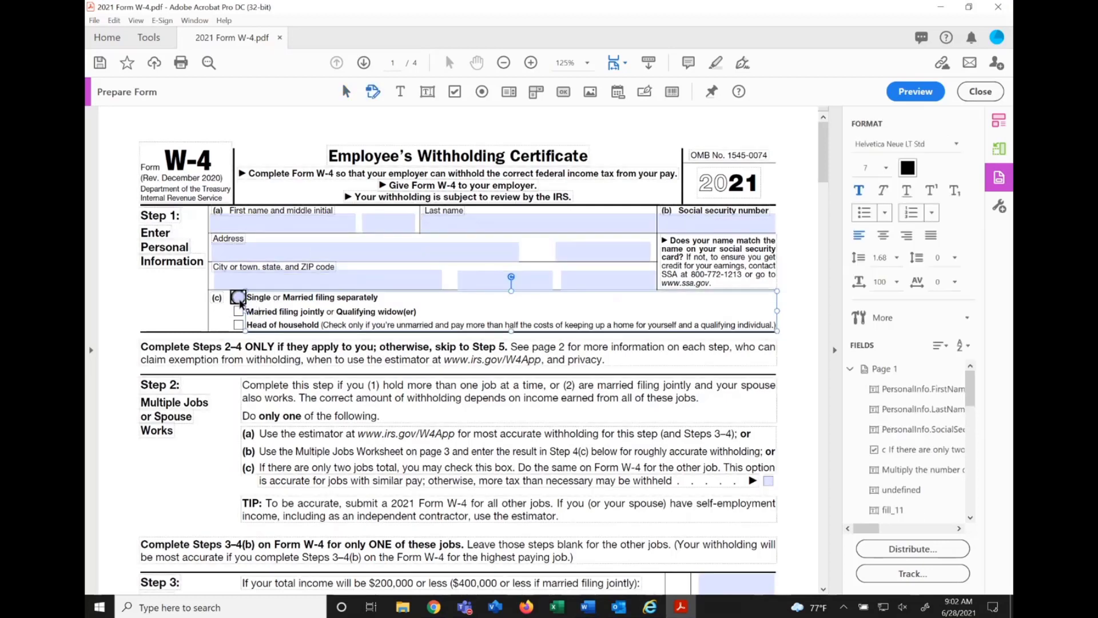
pyautogui.click(241, 299)
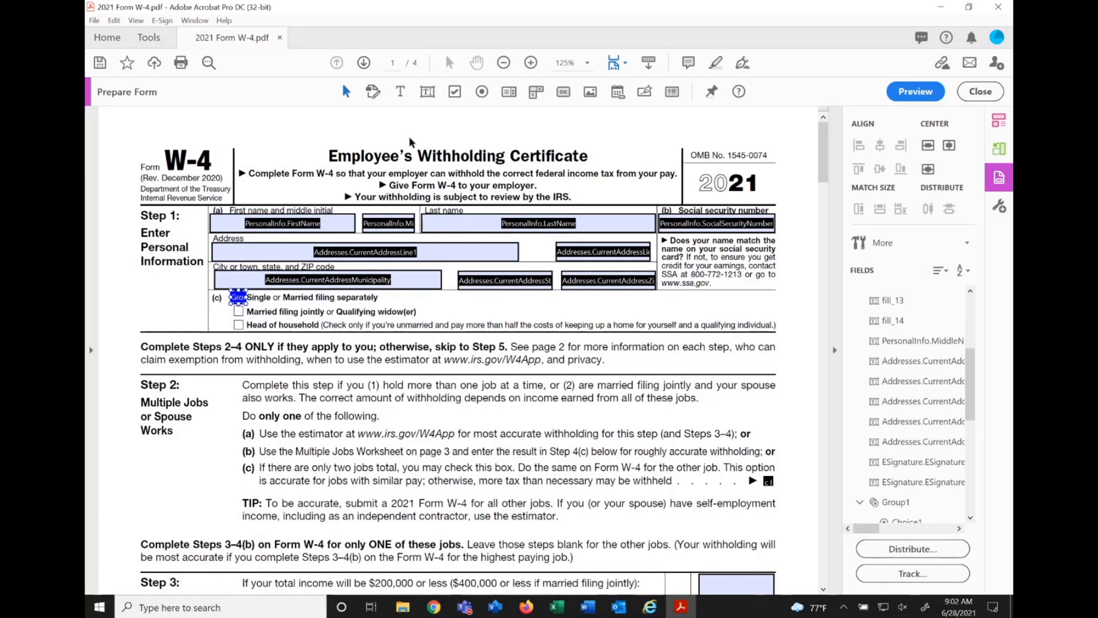
# Add a second radio button in the same group beside Married filing jointly and shrink it to fit the printed box.
pyautogui.click(482, 93)
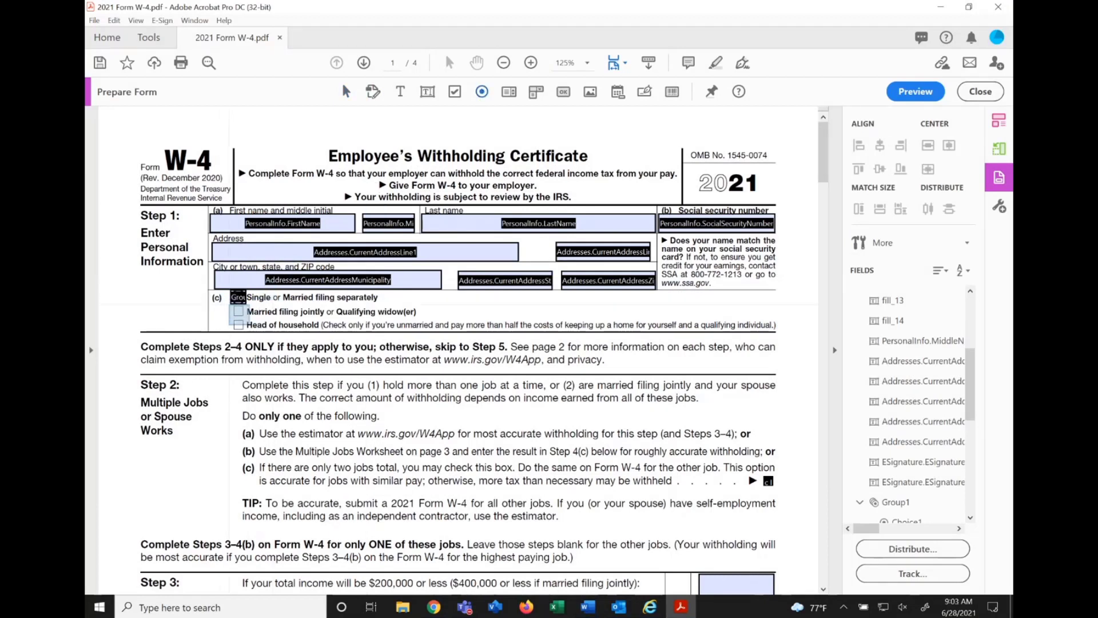
pyautogui.click(241, 314)
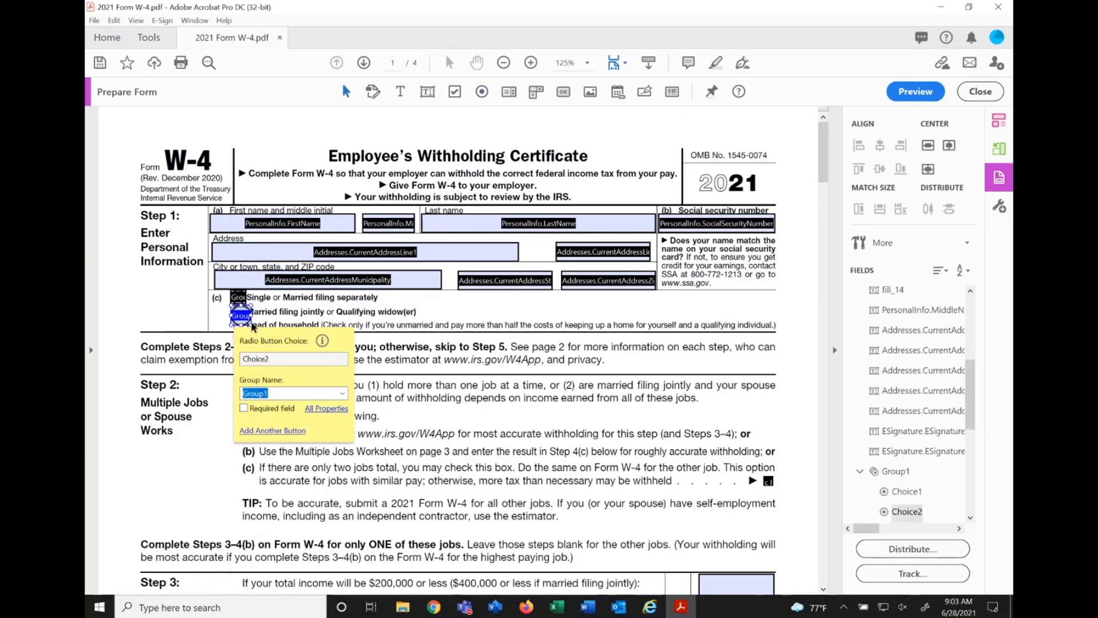
pyautogui.click(374, 310)
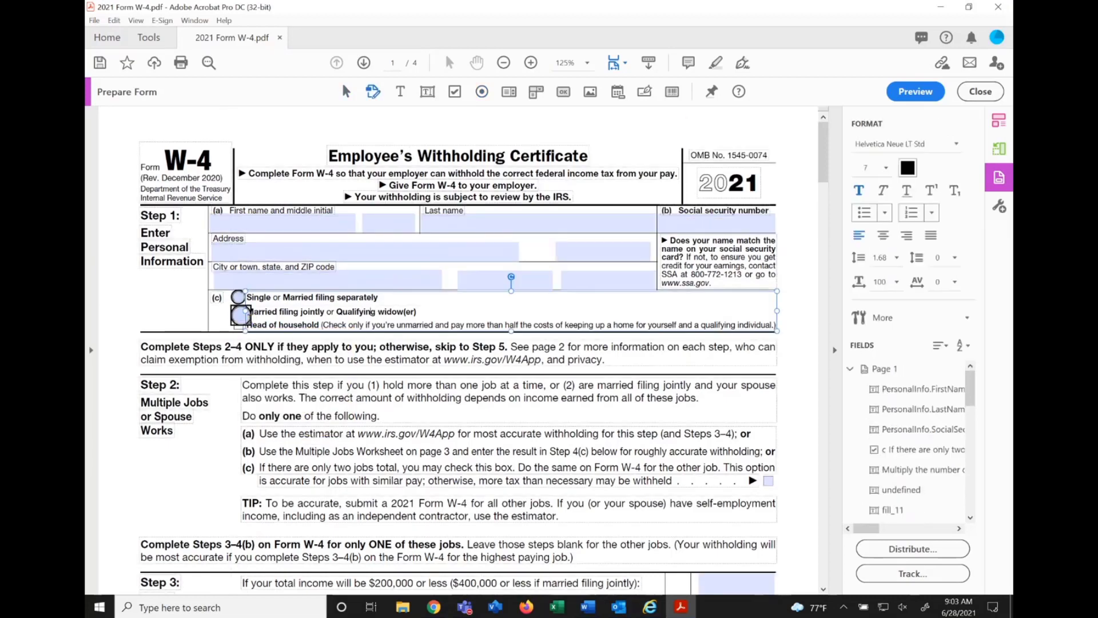
pyautogui.click(241, 315)
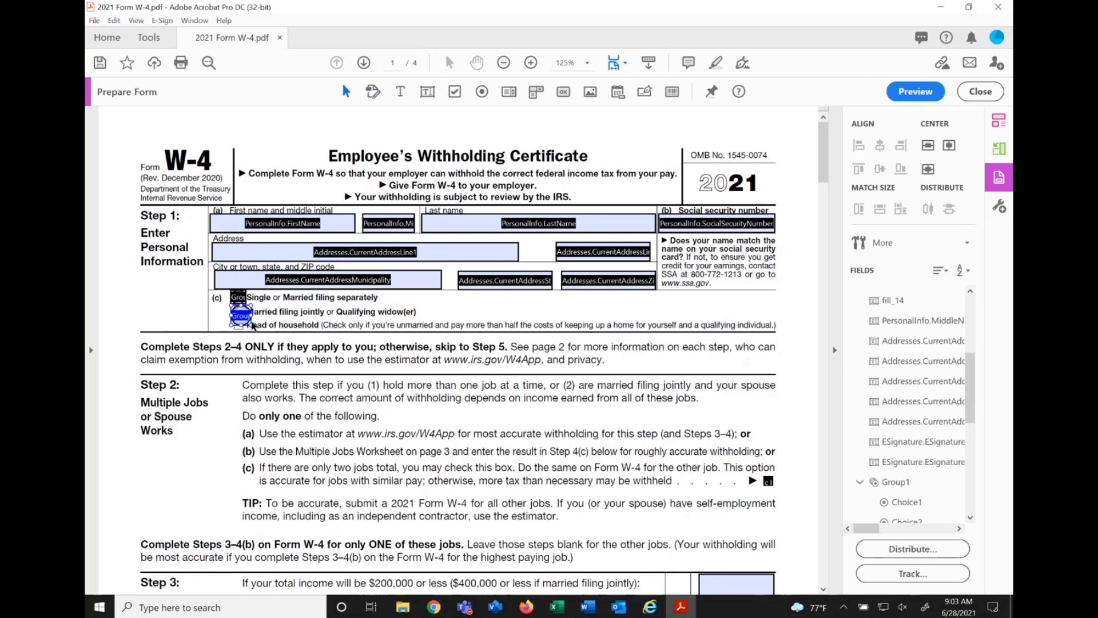
pyautogui.moveTo(250, 324); pyautogui.dragTo(247, 318)
# Add a third radio button to the group beside Head of household, then resize and align it over the printed box.
pyautogui.click(480, 96)
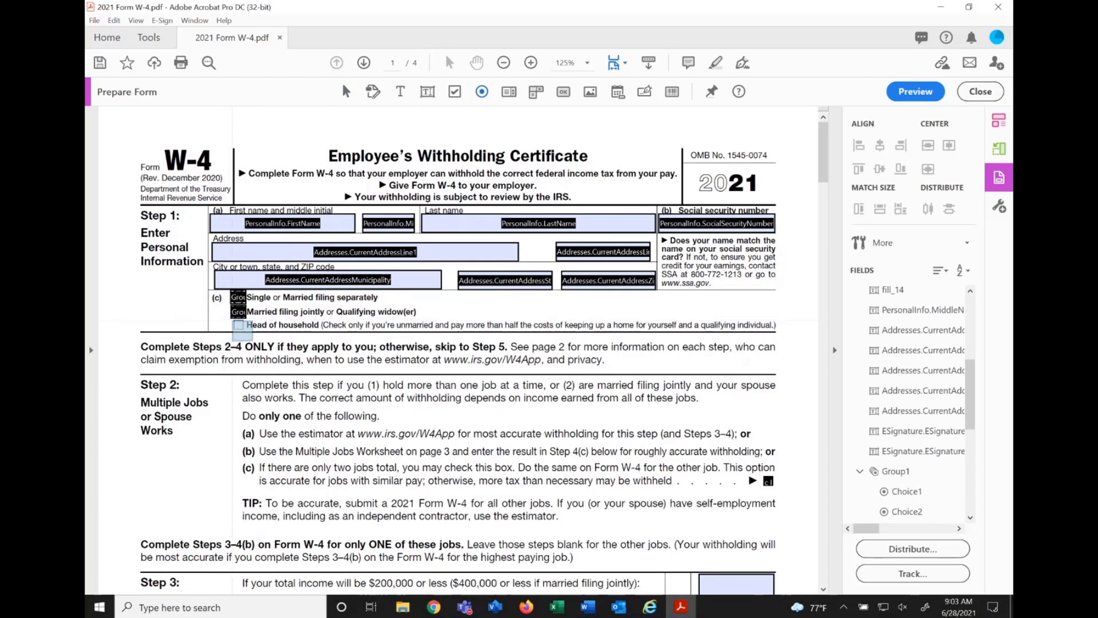
pyautogui.click(240, 330)
pyautogui.click(291, 332)
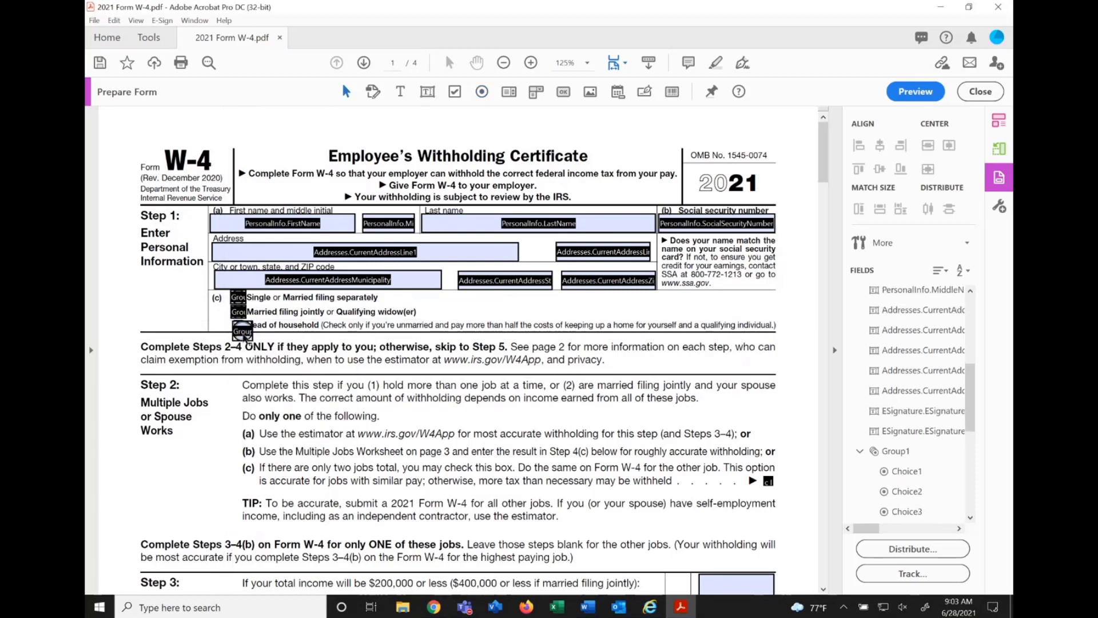
pyautogui.click(243, 332)
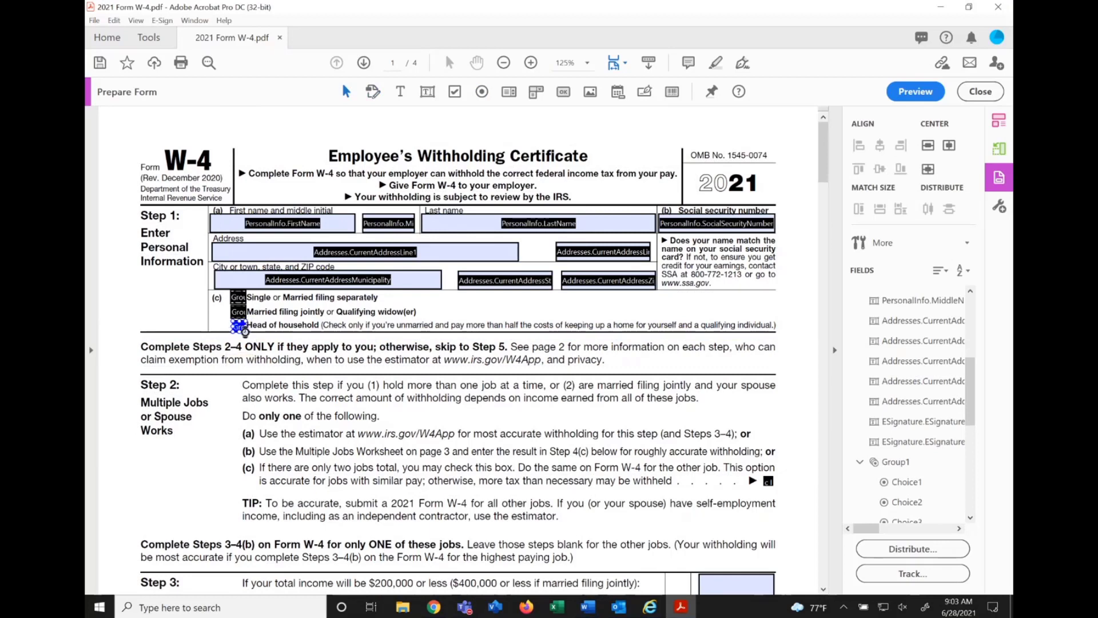
pyautogui.click(260, 345)
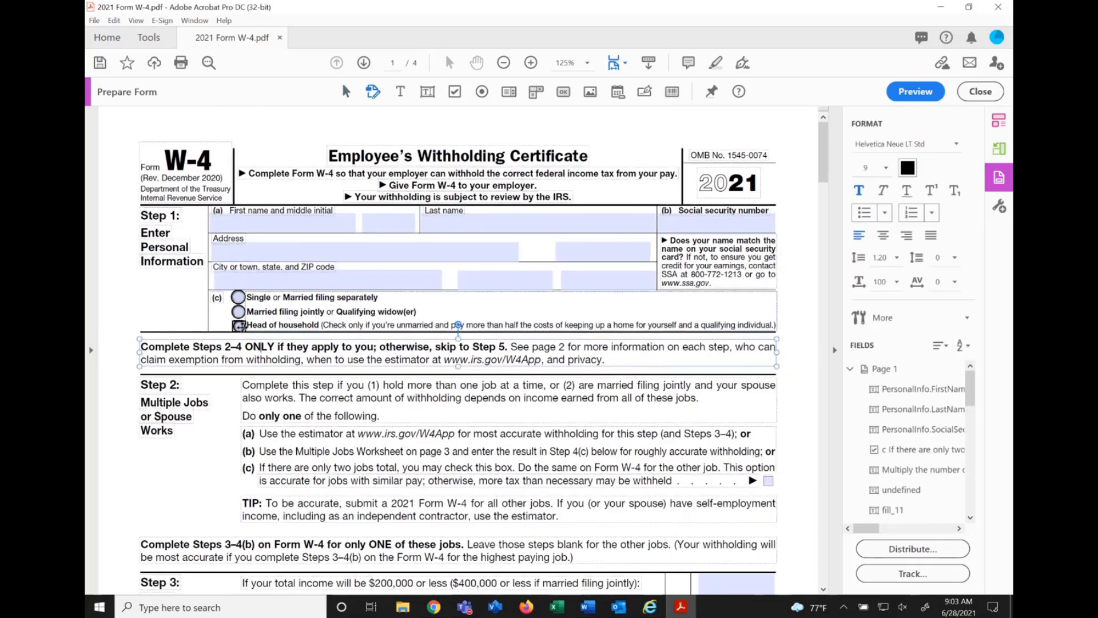
pyautogui.click(239, 325)
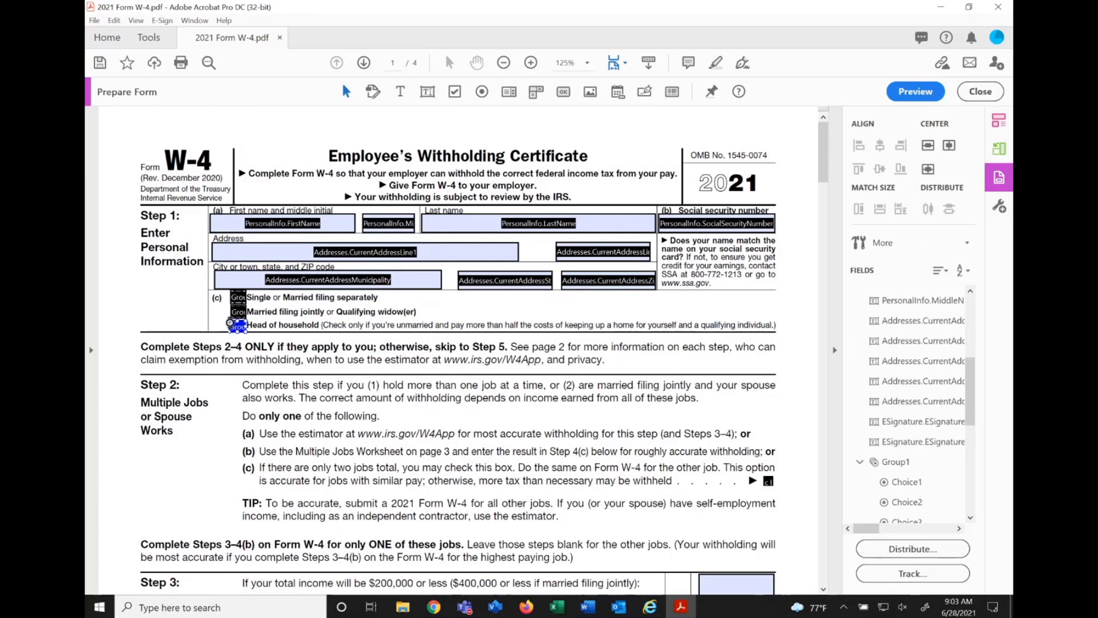
pyautogui.click(274, 330)
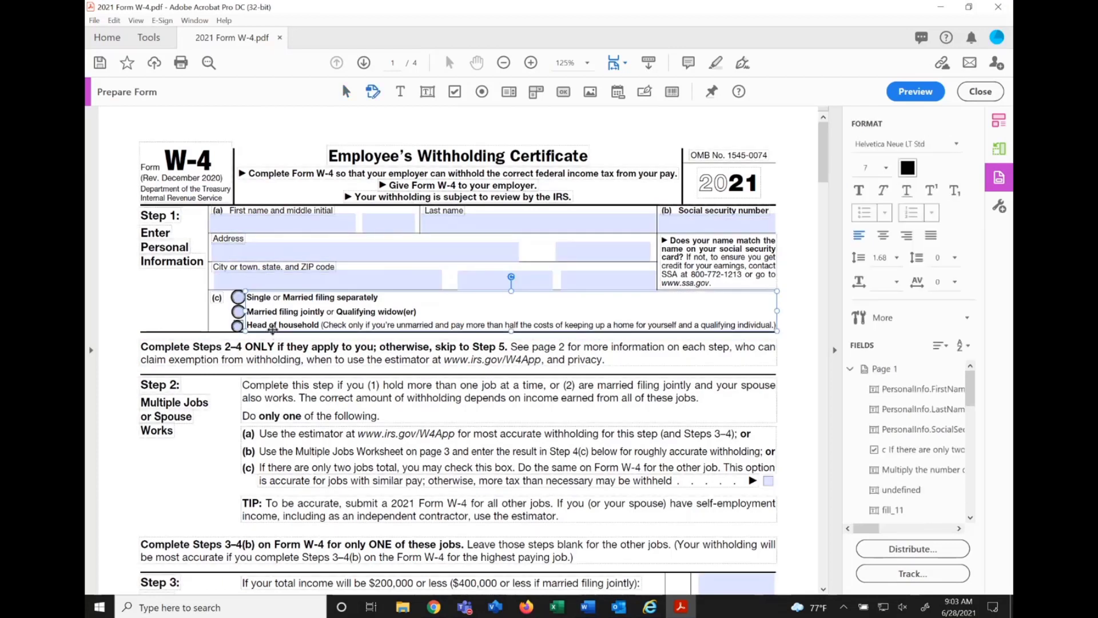
# Open the Single or Married filing separately radio button's properties, then copy Filing Status's binding field PersonalInfo/UDF_W4FilingStatus from the Internet Explorer form editor.
pyautogui.click(237, 297)
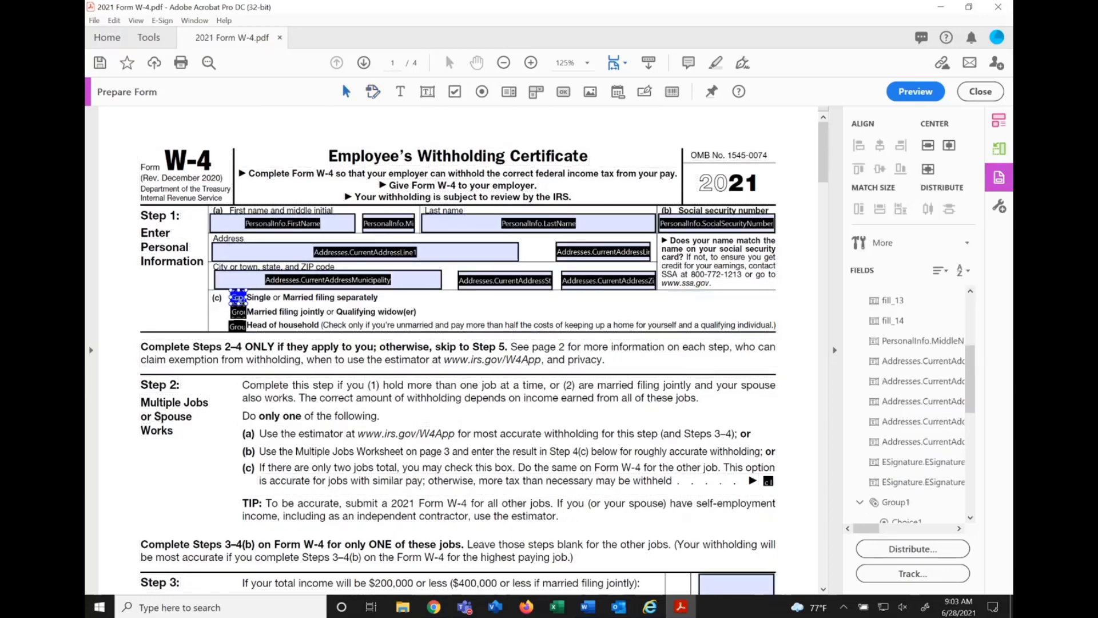
pyautogui.doubleClick(237, 297)
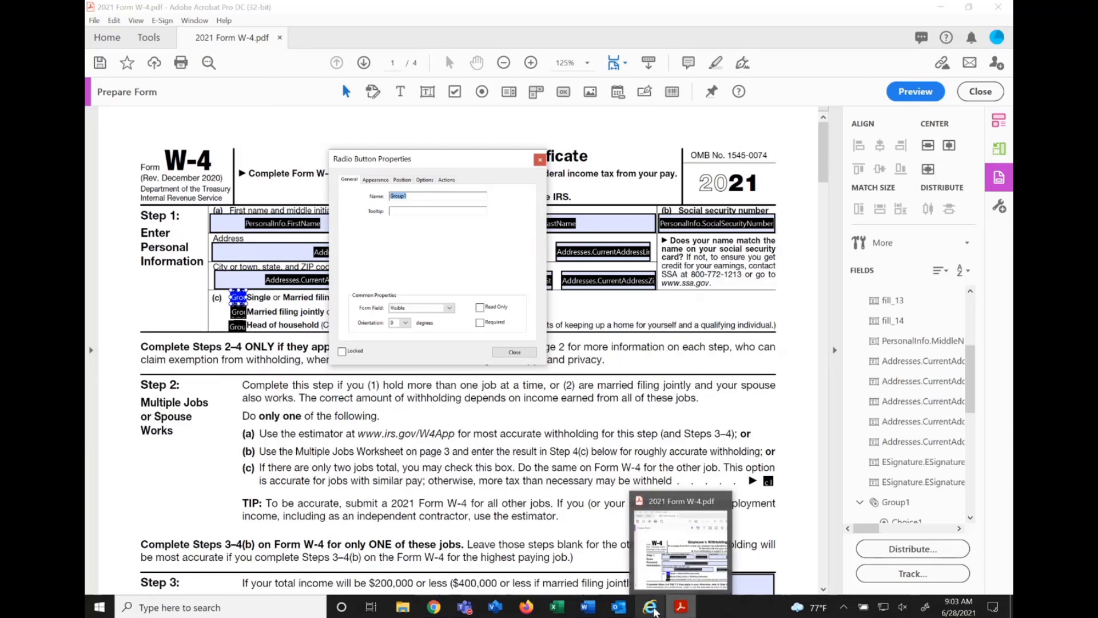
pyautogui.click(652, 609)
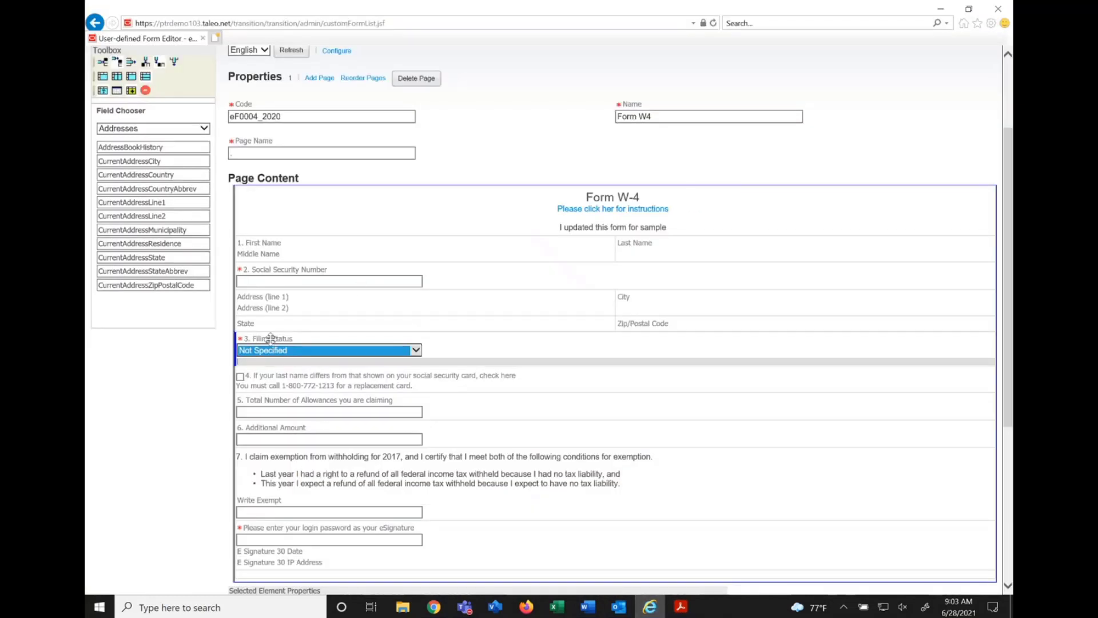
pyautogui.scroll(-4, 270, 338)
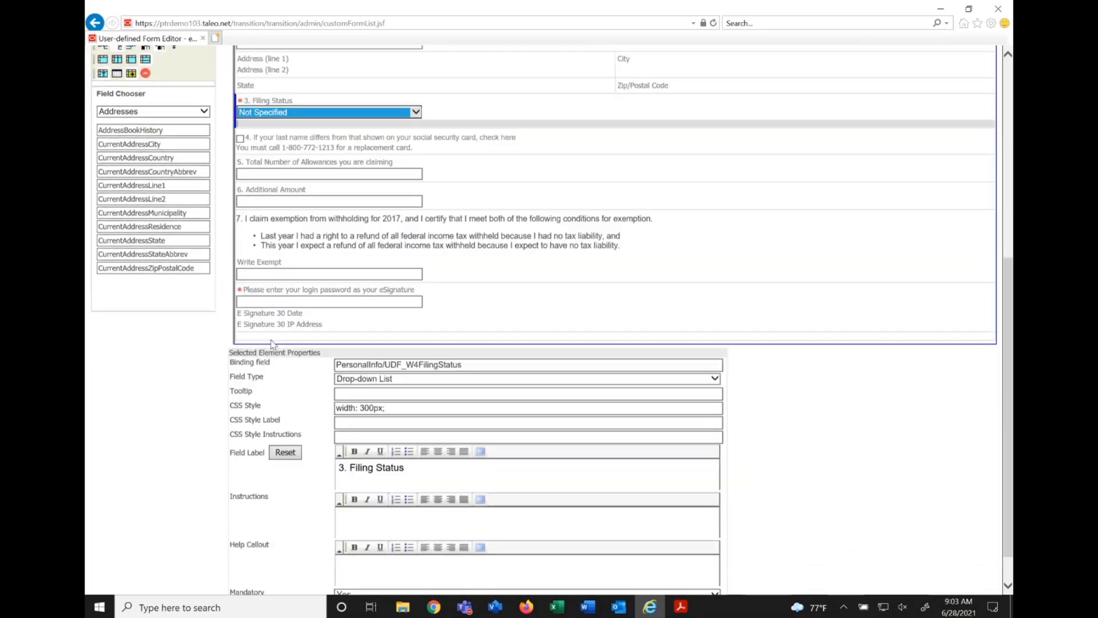
pyautogui.moveTo(265, 359)
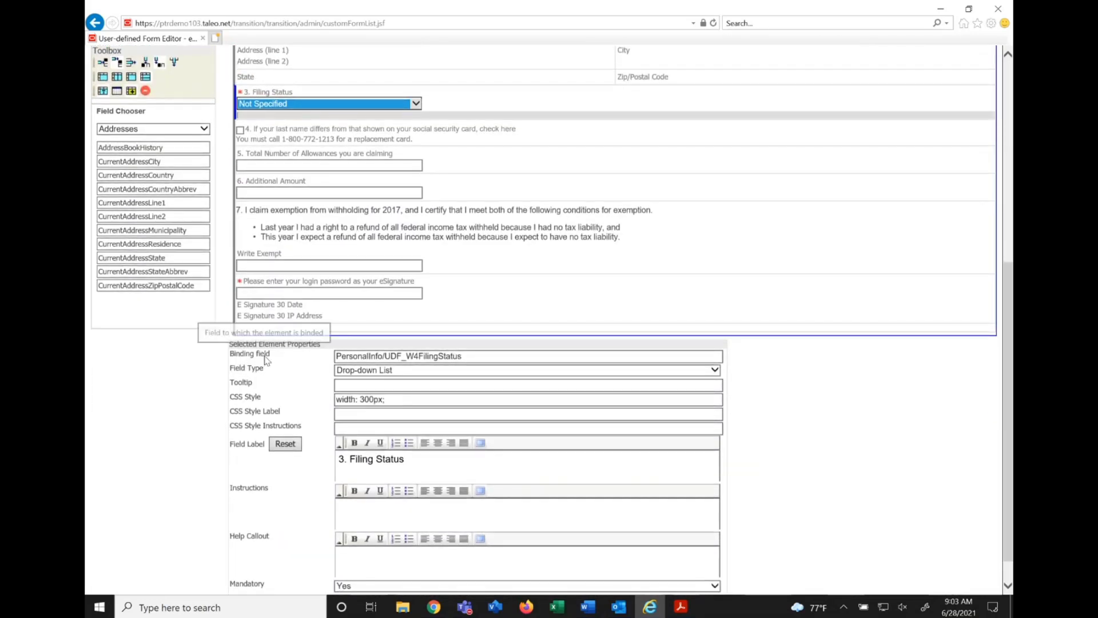
pyautogui.tripleClick(474, 360)
pyautogui.hotkey('ctrl', 'c')
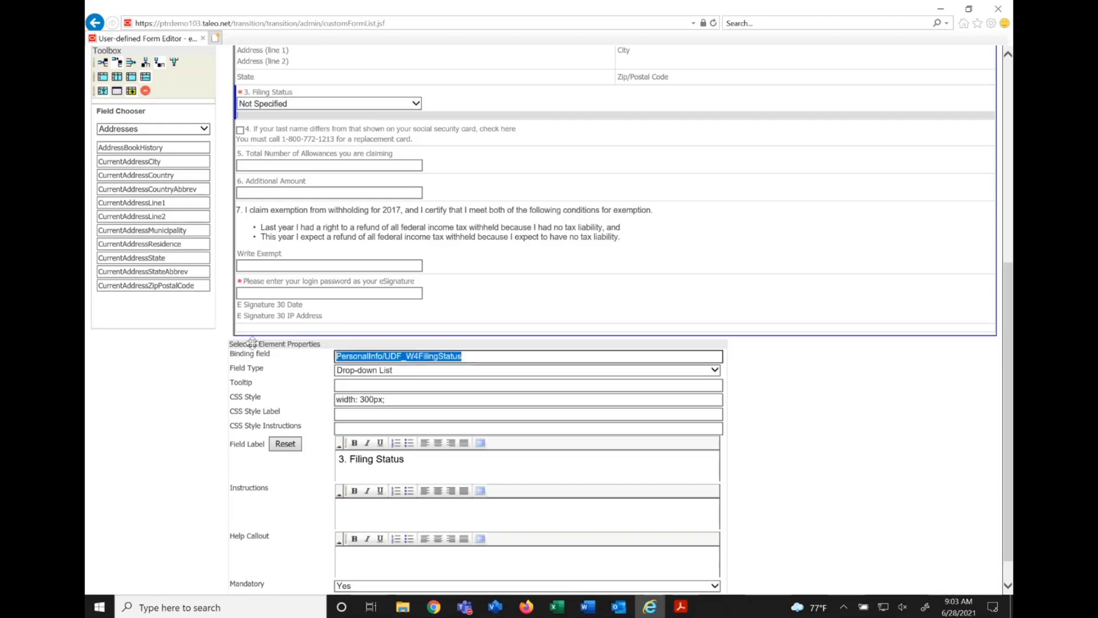
# Back in Acrobat, name the radio button PersonalInfo.UDF_W4FilingStatus and make it read-only.
pyautogui.click(677, 611)
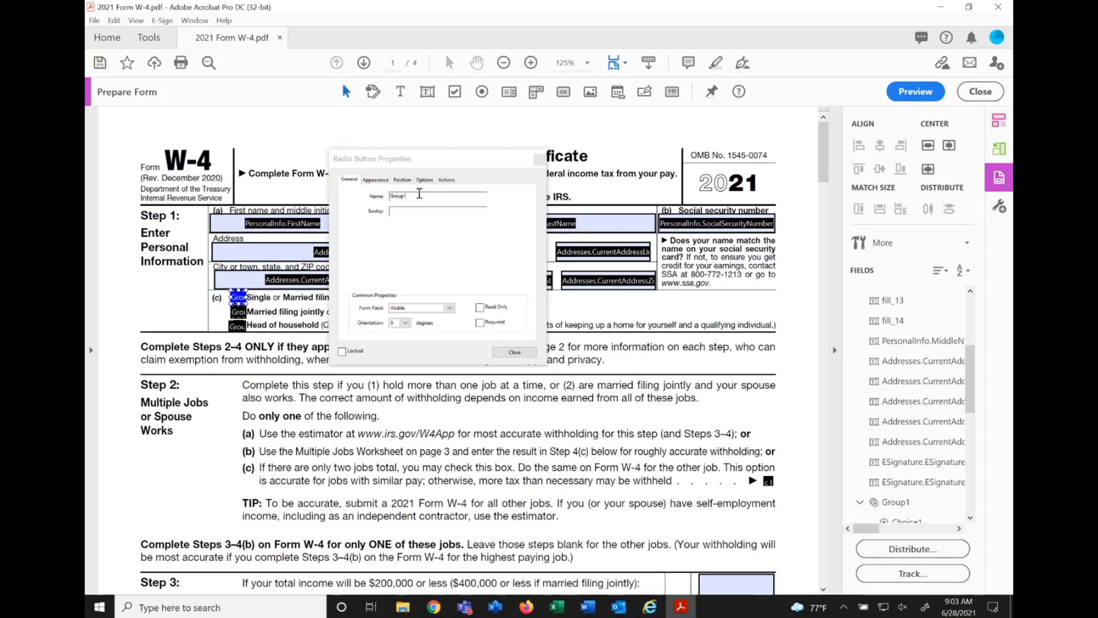
pyautogui.write('PersonalInfo.UDF_W4FilingStatus')
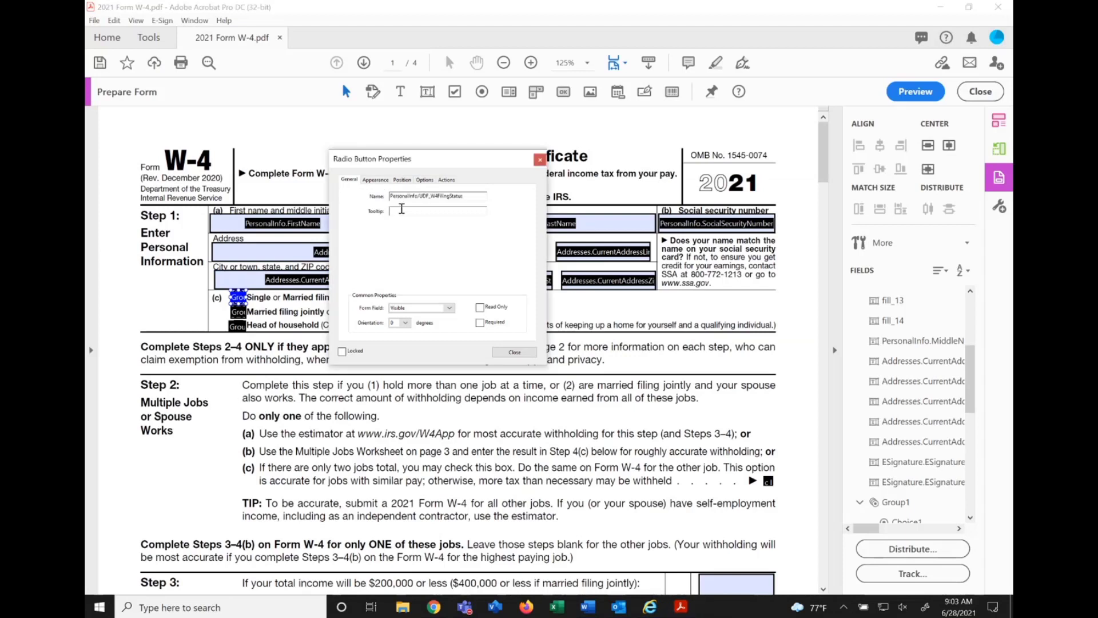
pyautogui.click(418, 196)
pyautogui.press('BackSpace')
pyautogui.write('.')
pyautogui.click(479, 308)
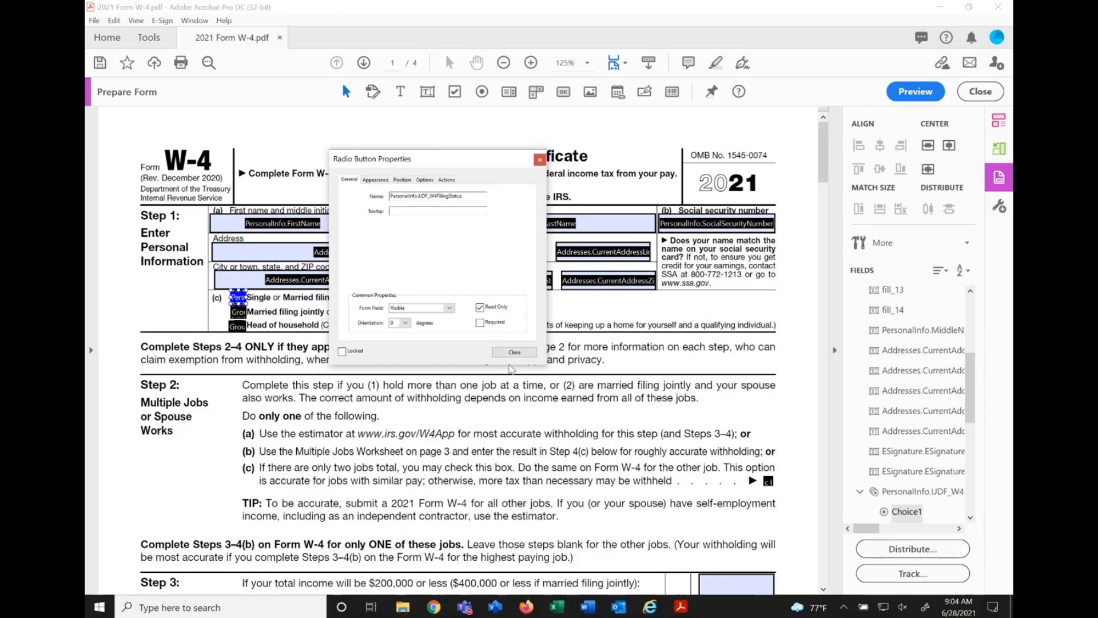
# Name the Married filing jointly radio button PersonalInfo.UDF_W4FilingStatus, make it read-only, and close its properties.
pyautogui.click(512, 351)
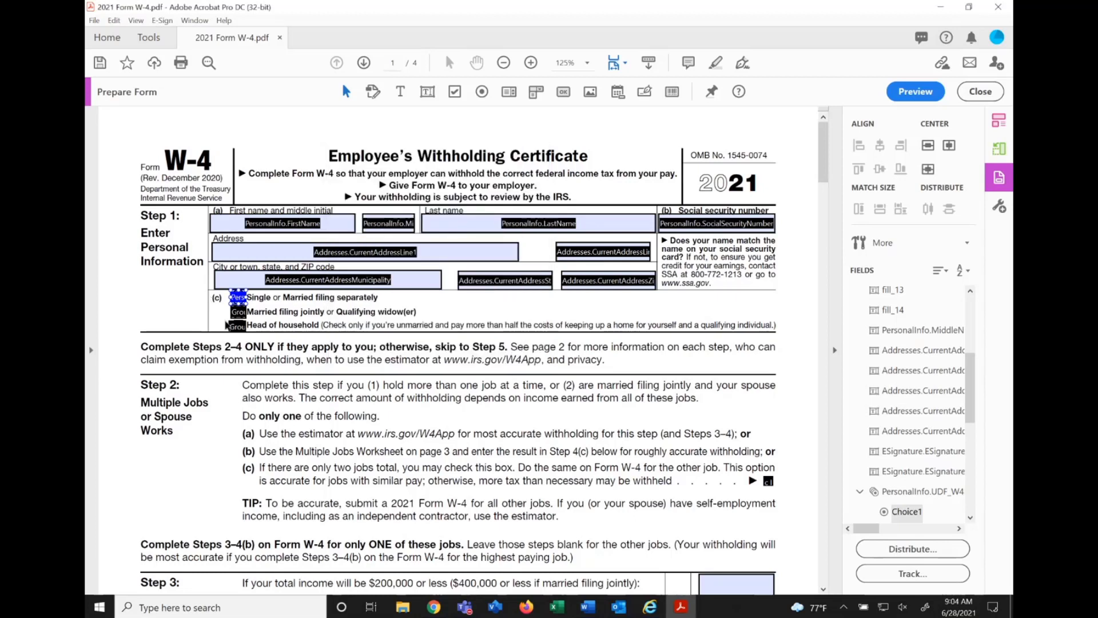
pyautogui.doubleClick(242, 310)
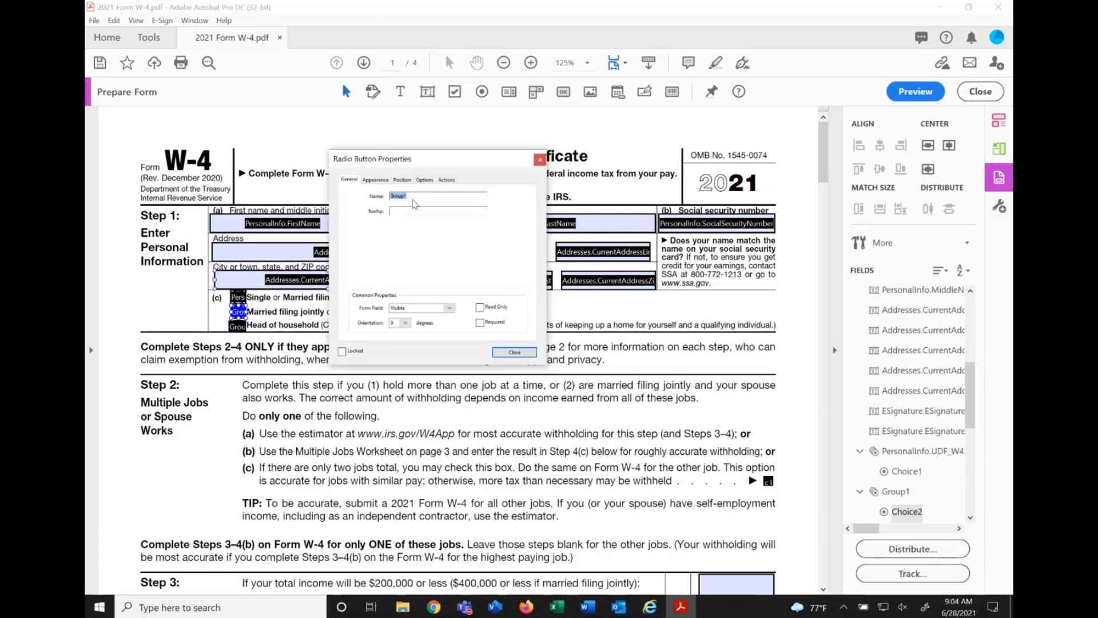
pyautogui.hotkey('ctrl', 'v')
pyautogui.press('BackSpace')
pyautogui.write('.')
pyautogui.click(480, 307)
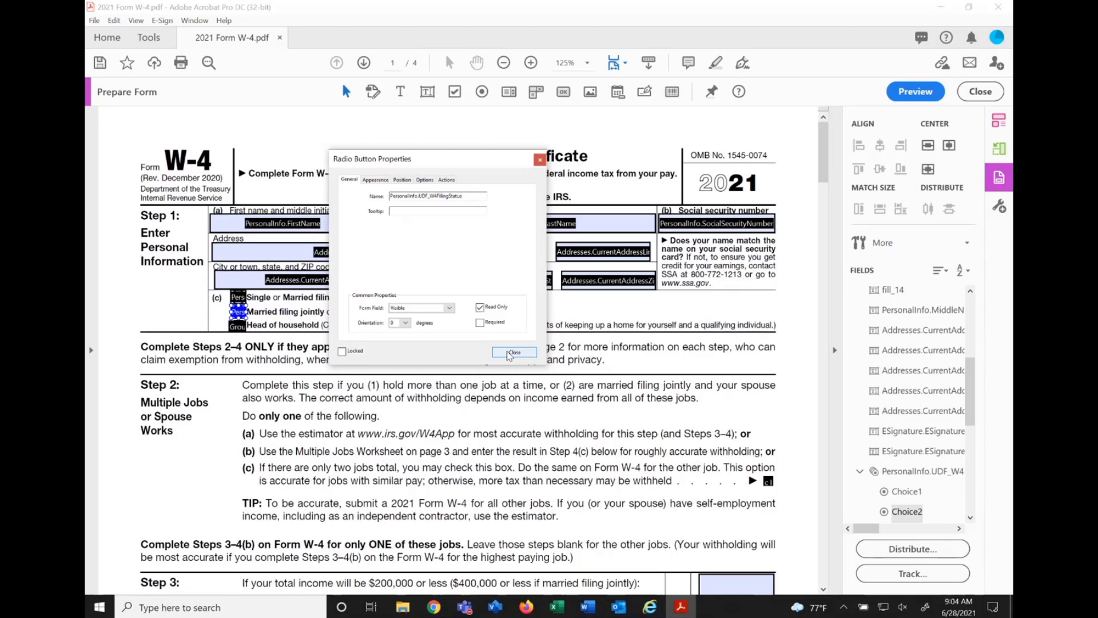
pyautogui.click(513, 352)
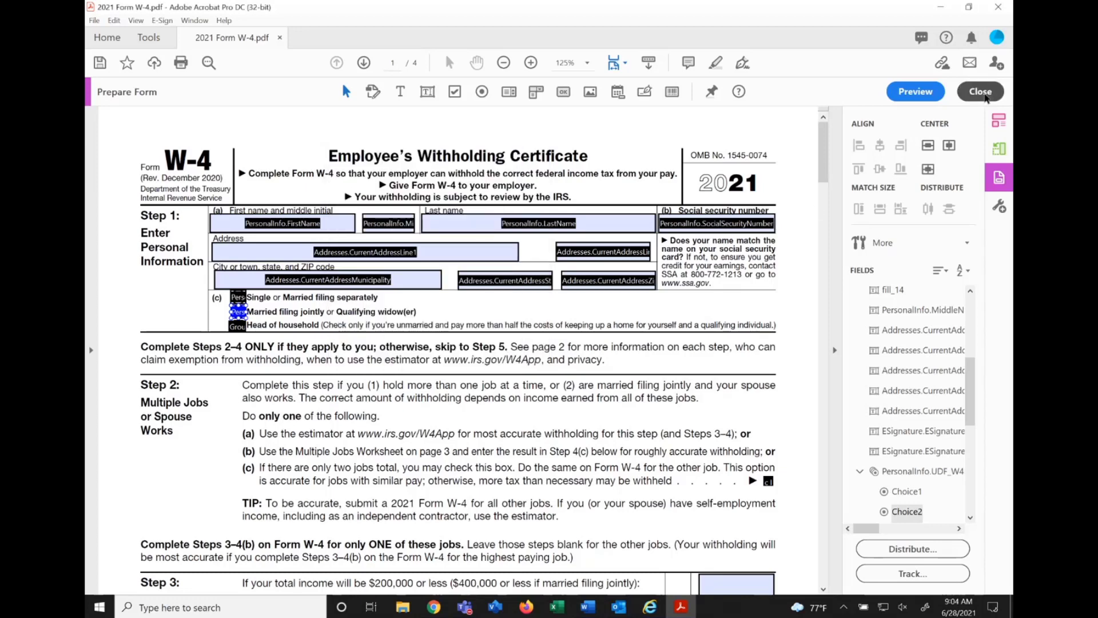
# Leave form editing to try the Head of household radio button on the filled-in view, then reopen Prepare Form.
pyautogui.click(981, 93)
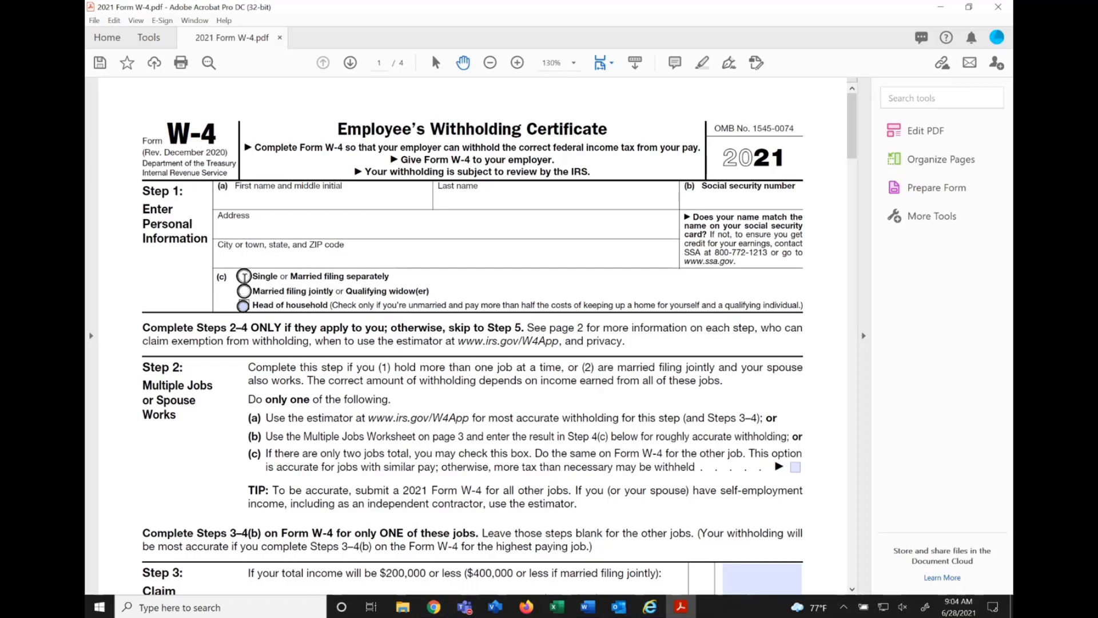
pyautogui.click(243, 306)
pyautogui.click(922, 187)
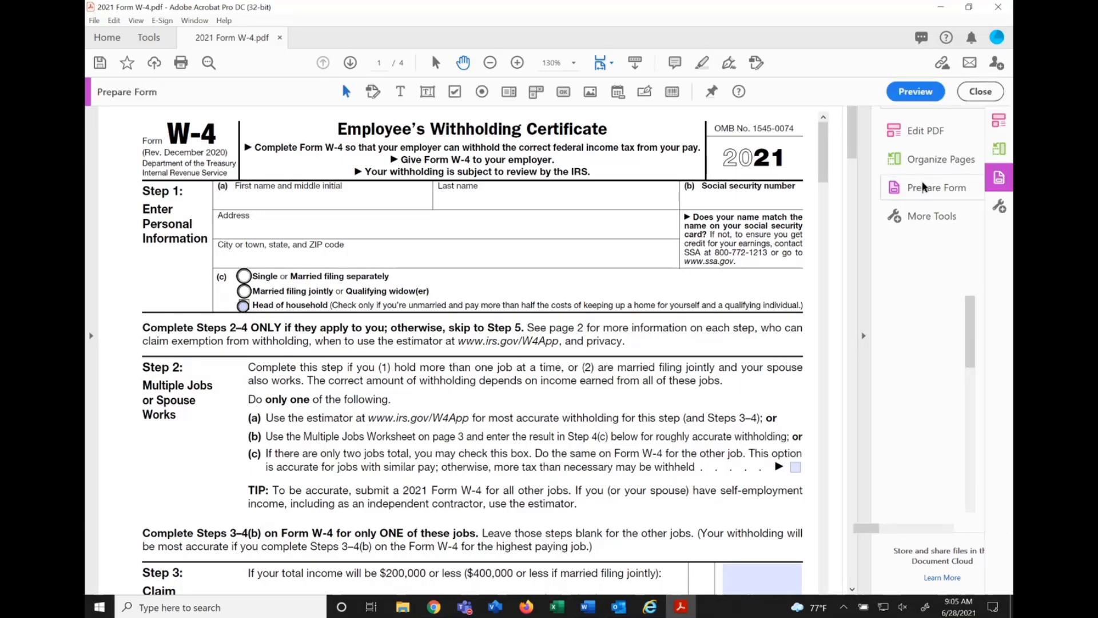
# Name the Head of household radio button PersonalInfo.UDF_W4FilingStatus and make it read-only.
pyautogui.doubleClick(238, 324)
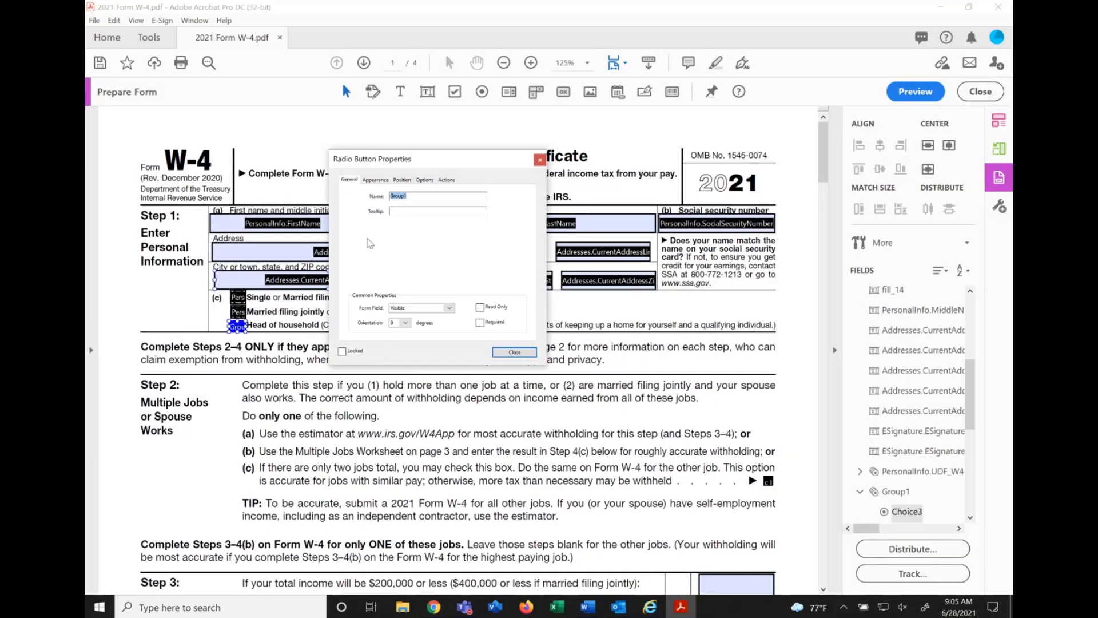
pyautogui.write('PersonalInfo.UDF_W4FilingStatus')
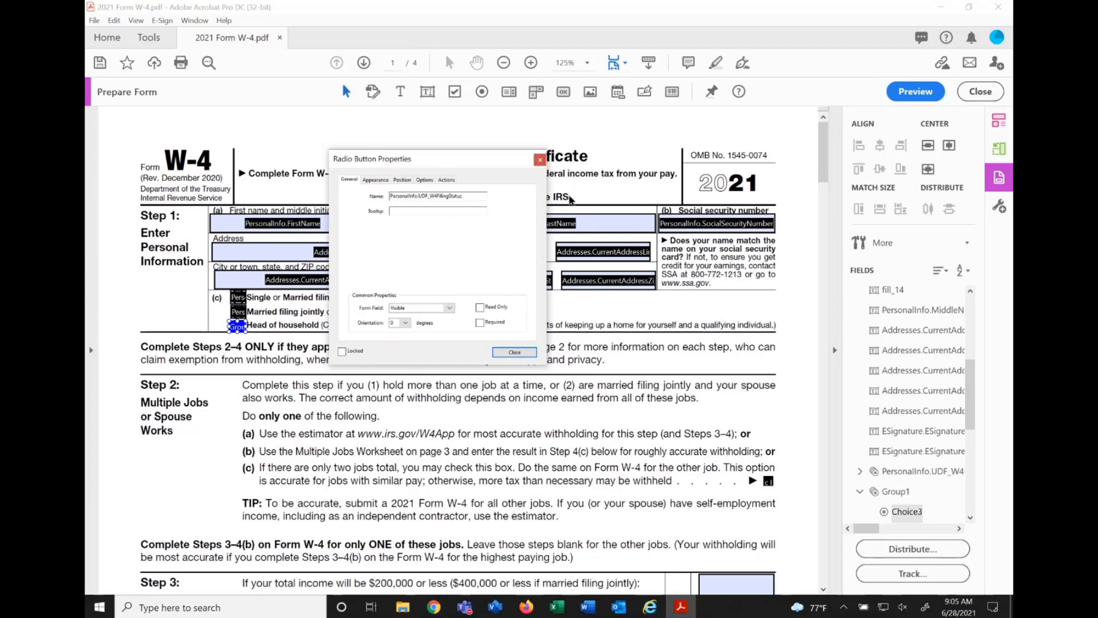
pyautogui.click(480, 307)
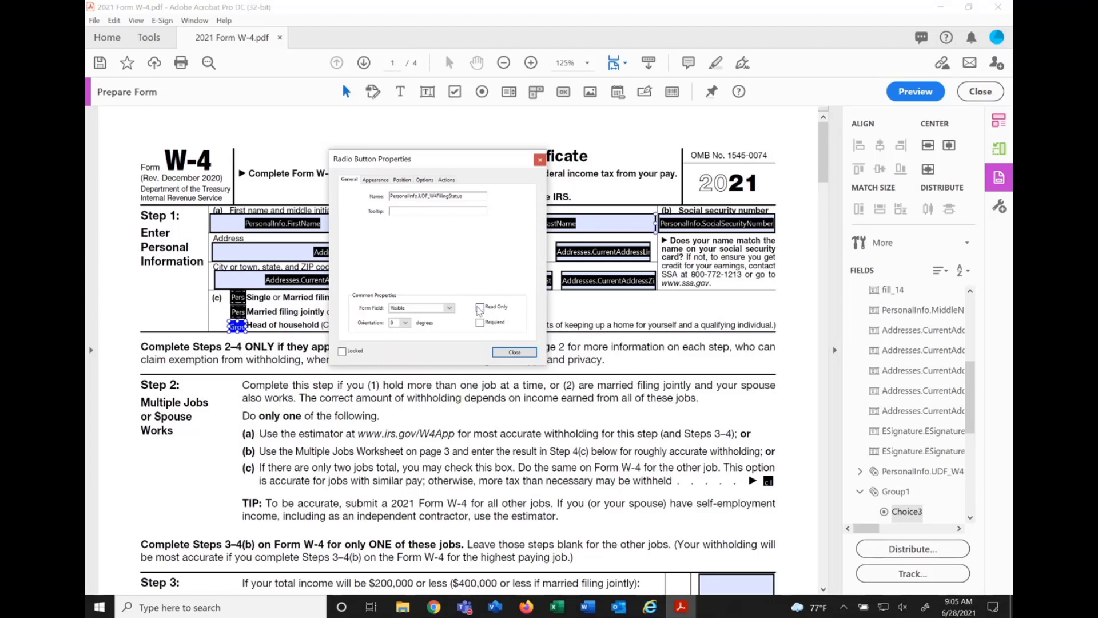
pyautogui.click(507, 352)
pyautogui.click(333, 288)
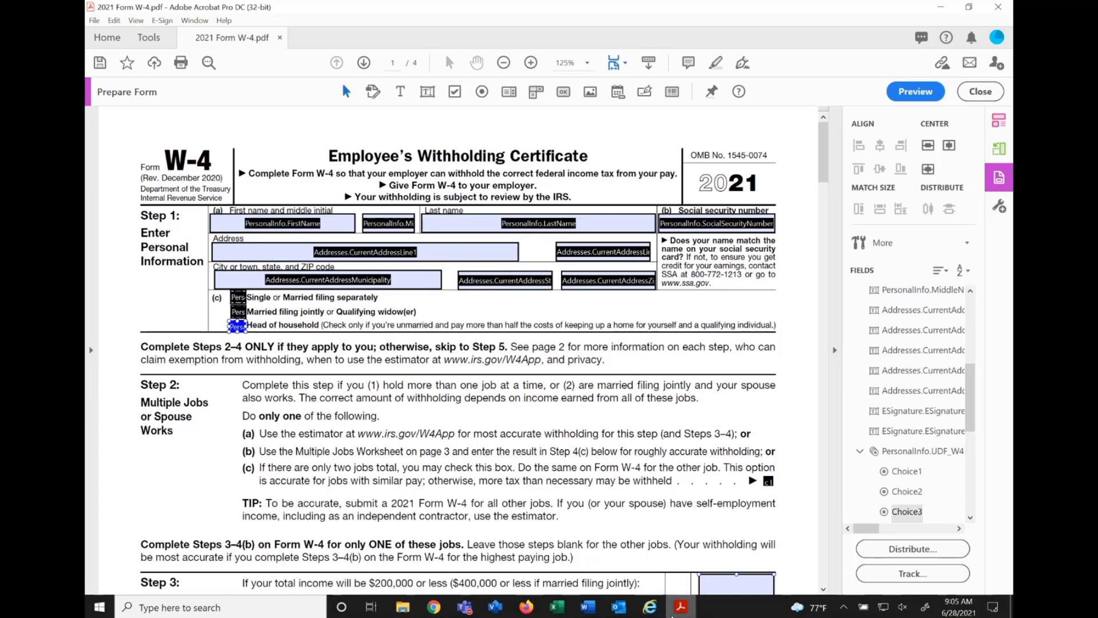
# In Internet Explorer, open the W4_FilingStatus user-defined selection from Onboarding (Transitions) Administration and copy the element name Single or Married filing separately.
pyautogui.click(649, 607)
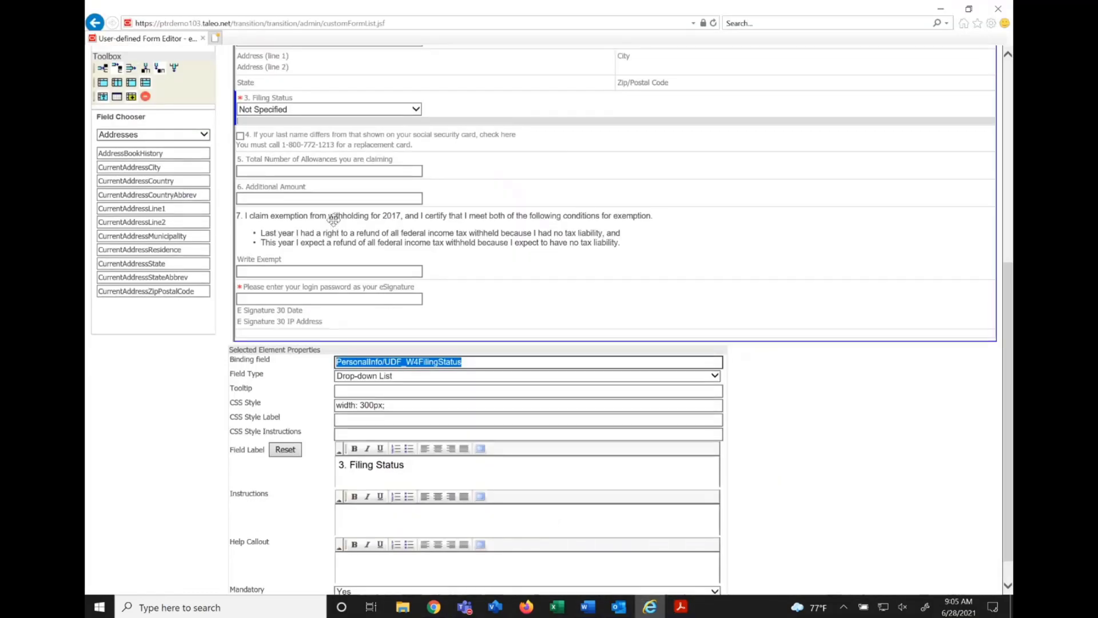
pyautogui.scroll(5, 333, 219)
pyautogui.click(562, 119)
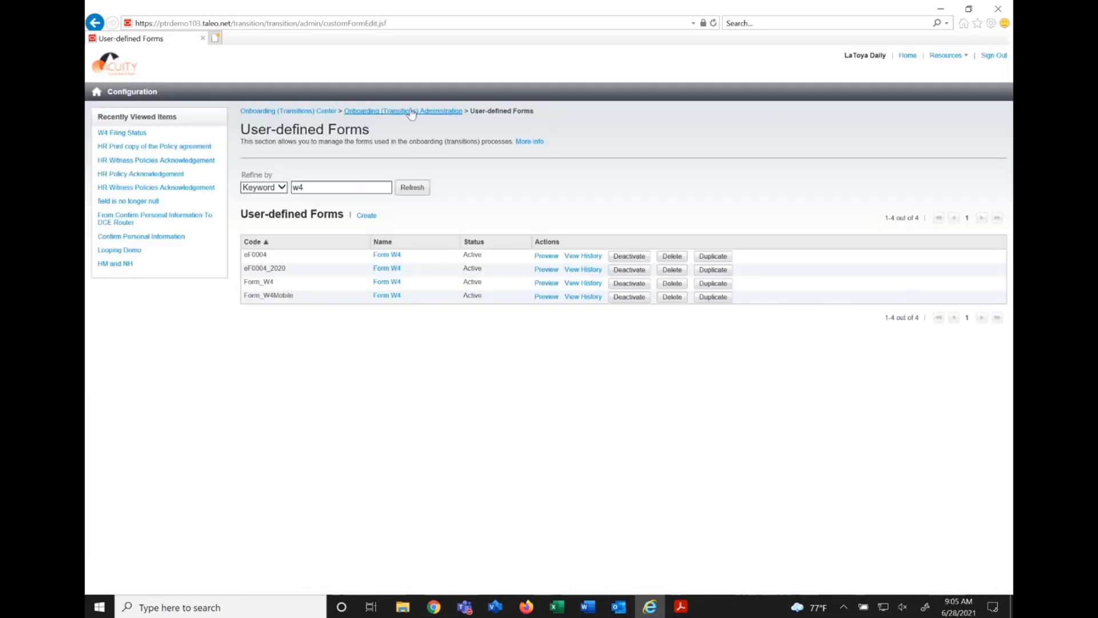
pyautogui.click(411, 114)
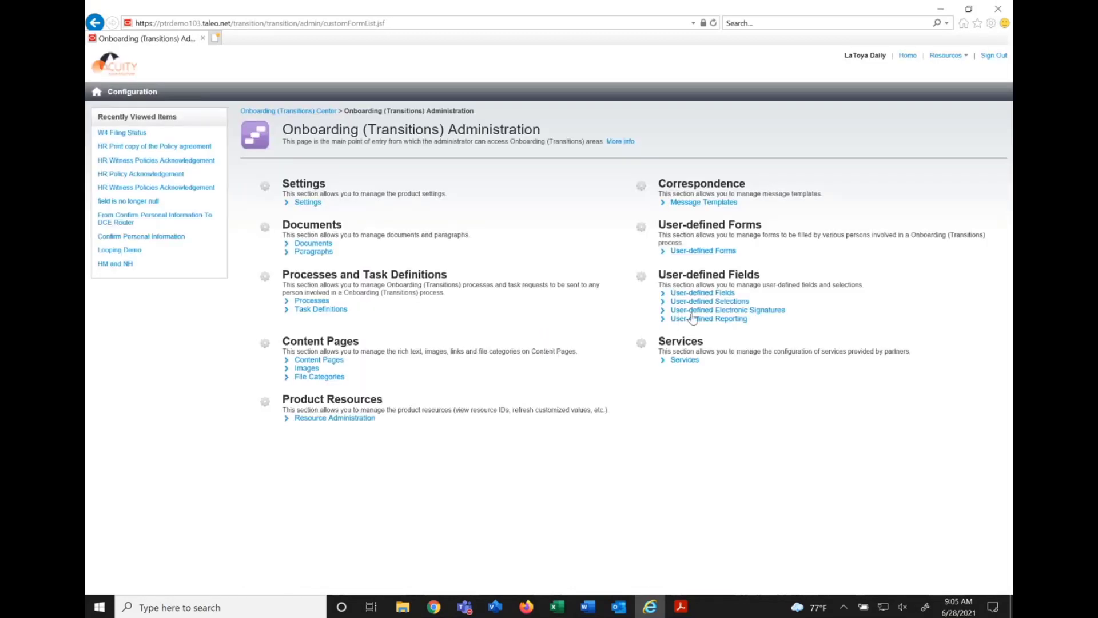
pyautogui.click(702, 302)
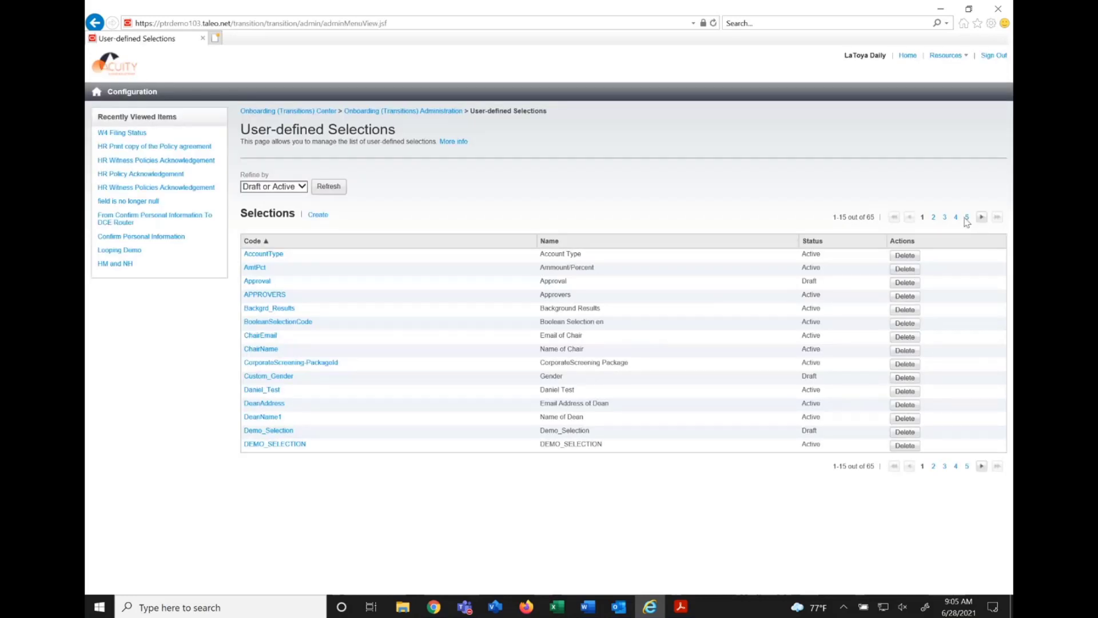
pyautogui.click(956, 219)
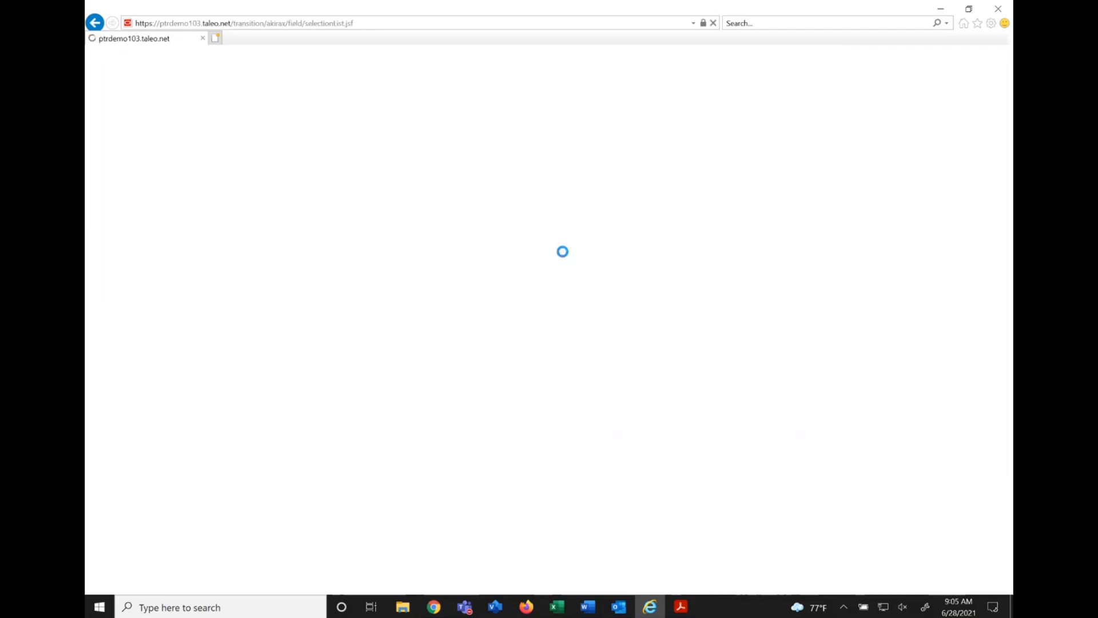
pyautogui.click(264, 445)
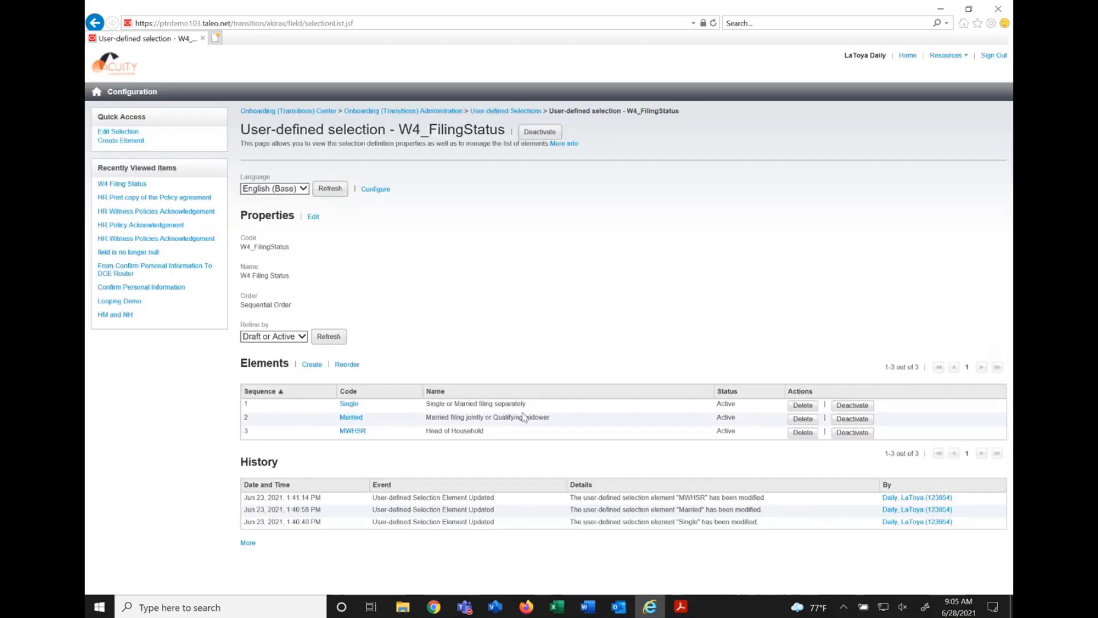
pyautogui.moveTo(522, 403); pyautogui.dragTo(423, 405)
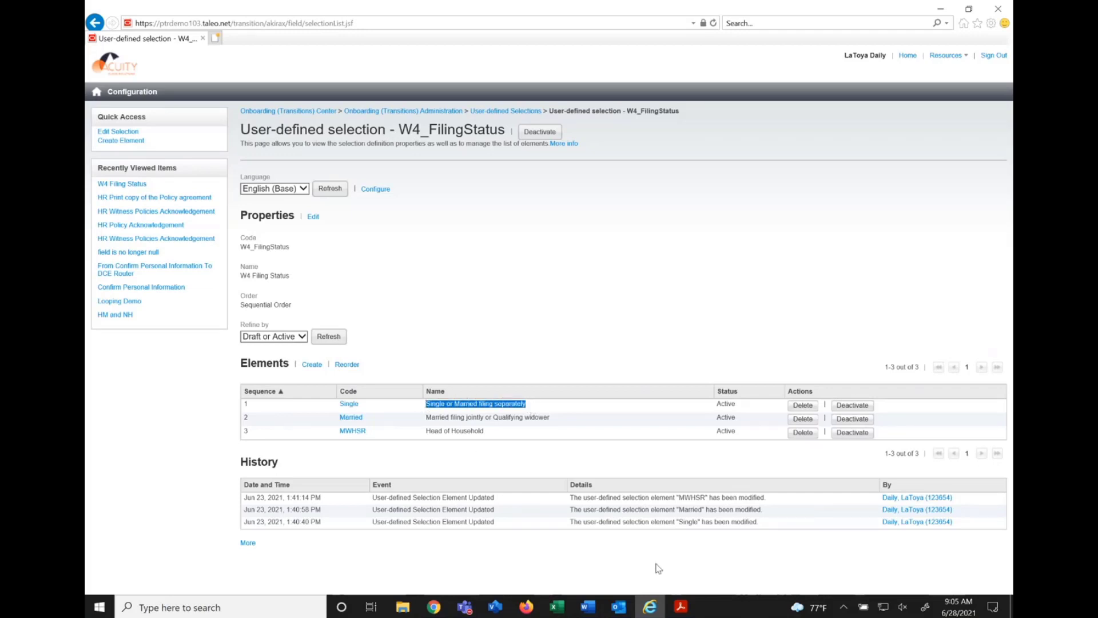
# Back in Acrobat, set the first filing status radio button's style to Check and its choice to Single or Married filing separately.
pyautogui.click(681, 606)
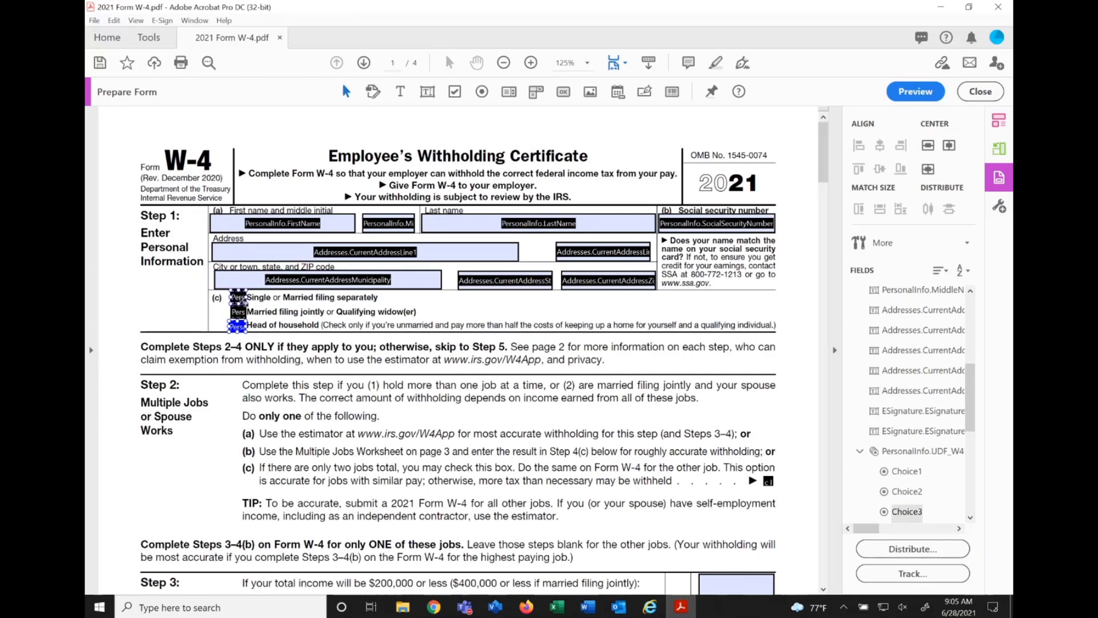
pyautogui.doubleClick(238, 298)
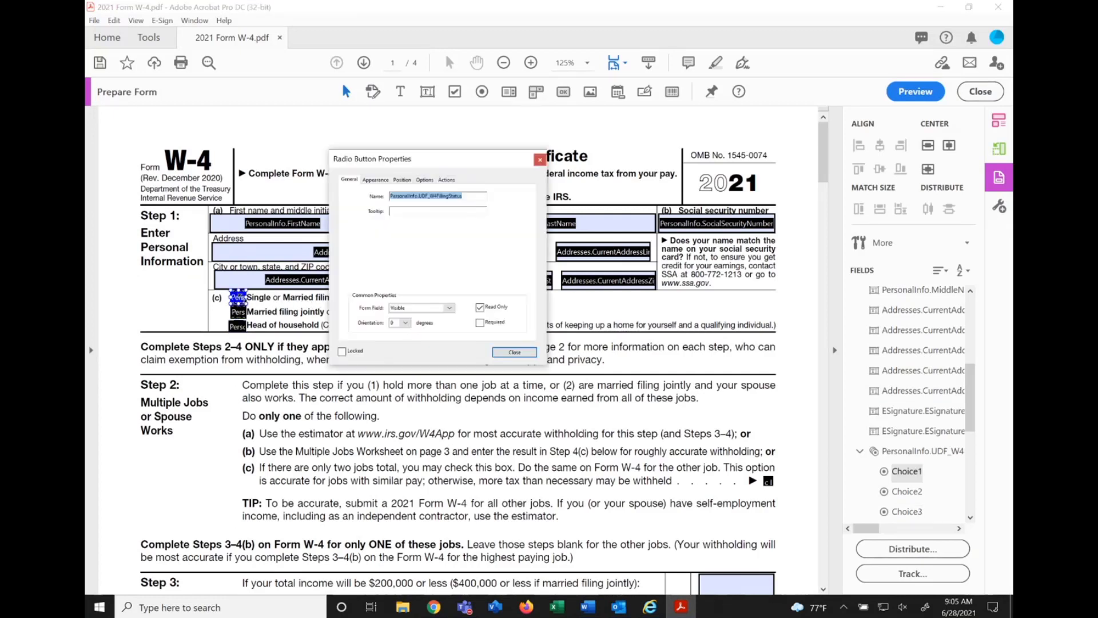
pyautogui.click(423, 181)
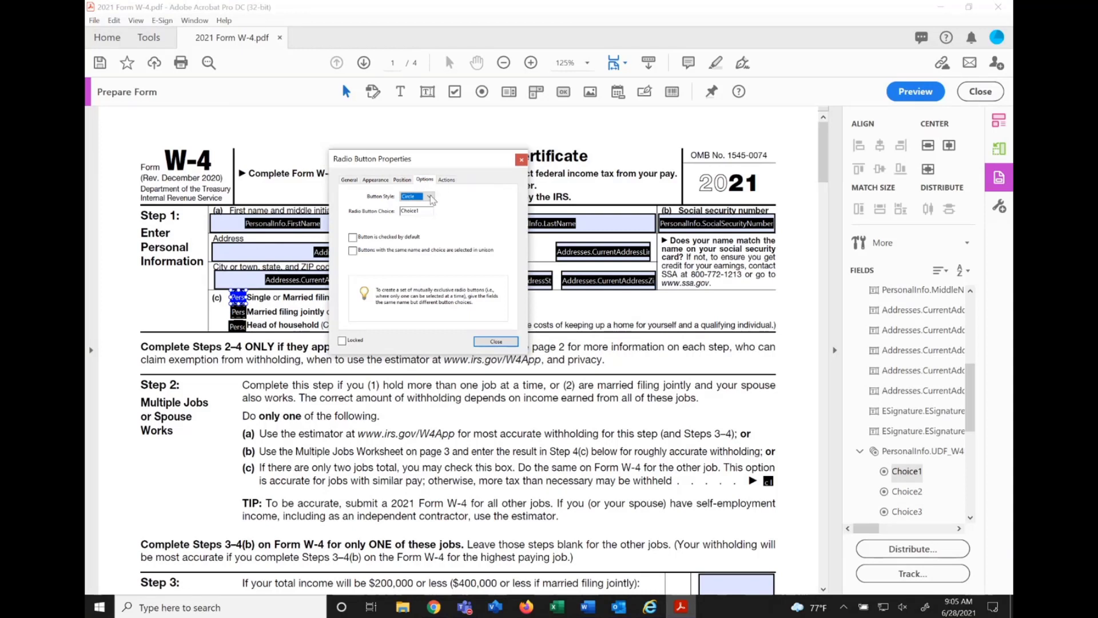
pyautogui.click(429, 197)
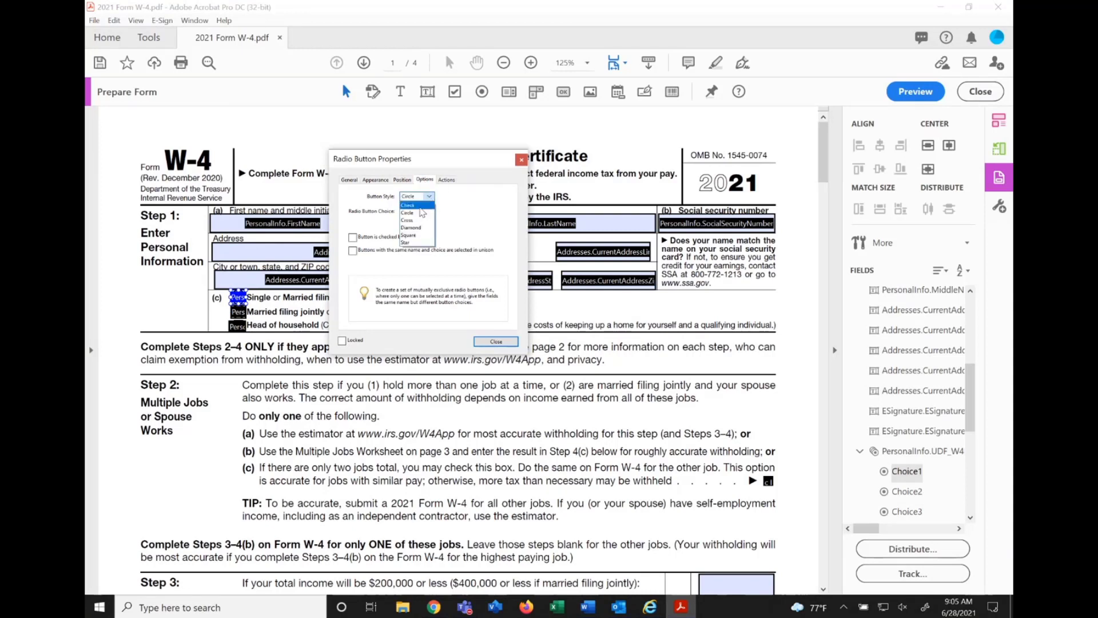
pyautogui.click(407, 205)
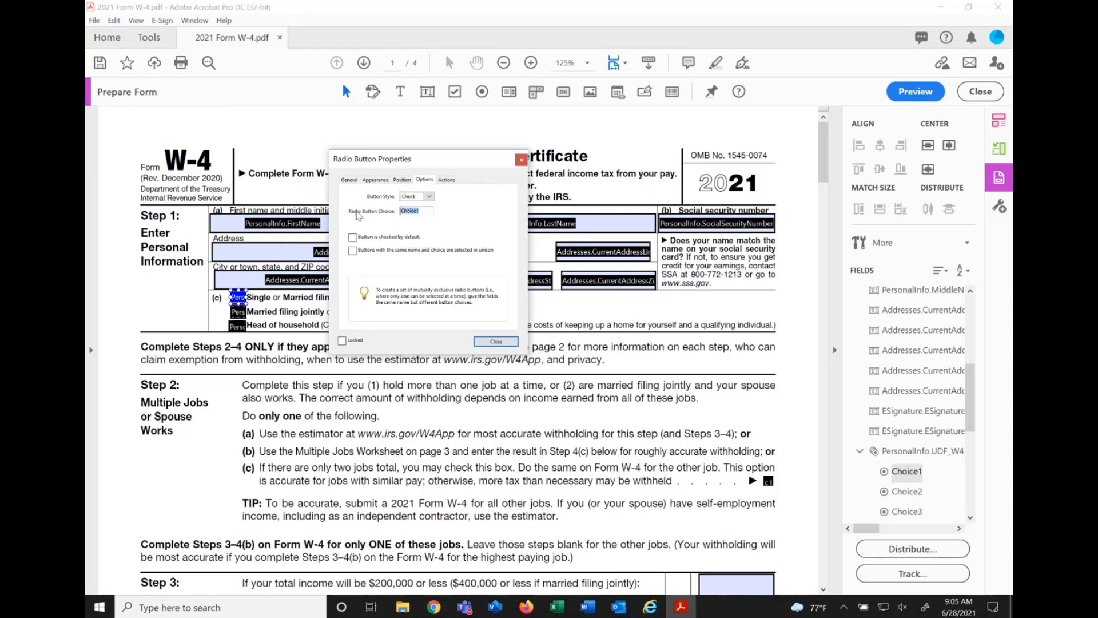
pyautogui.hotkey('ctrl', 'v')
pyautogui.press('Home')
pyautogui.press('Delete')
pyautogui.press('End')
pyautogui.click(507, 343)
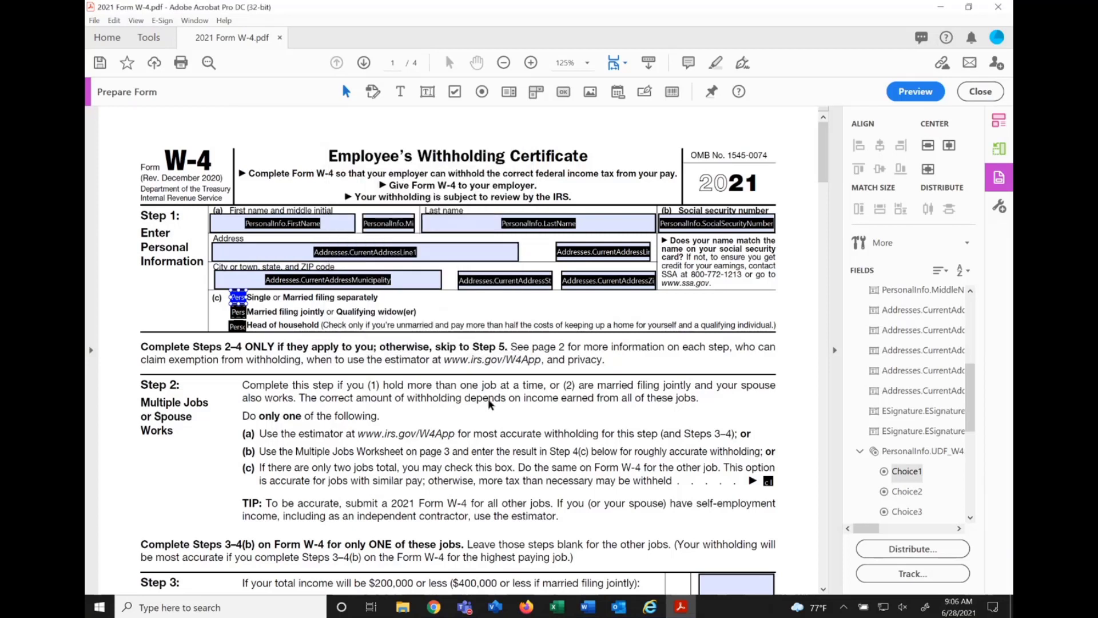
# Copy Married filing jointly or Qualifying widower from Internet Explorer, then in Acrobat set it as the second radio button's choice with Check style.
pyautogui.click(679, 609)
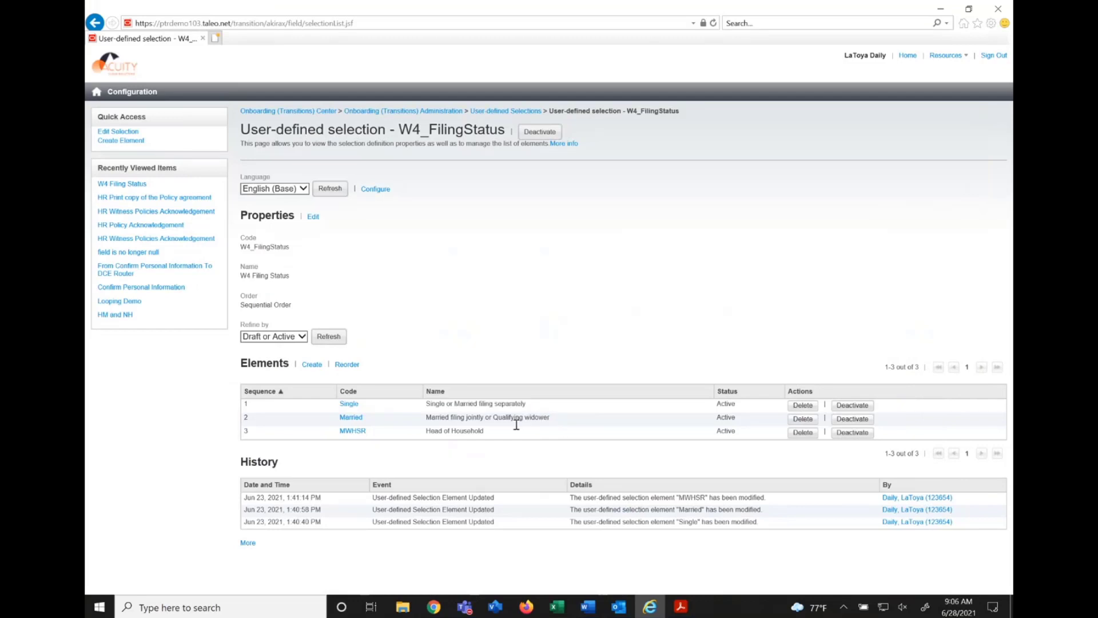
pyautogui.tripleClick(515, 419)
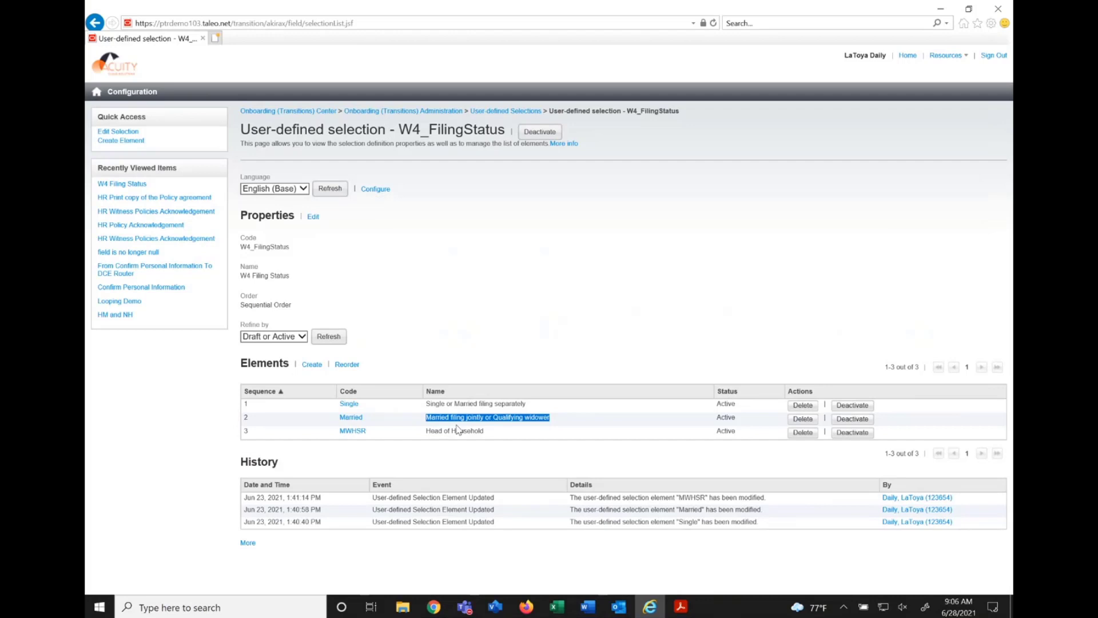
pyautogui.click(684, 609)
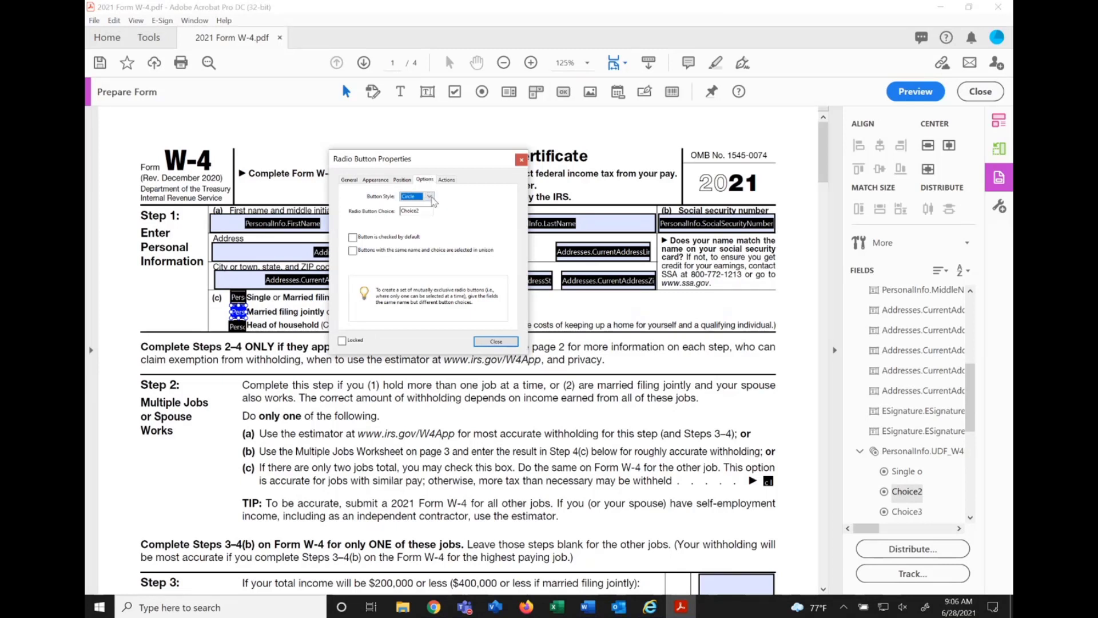
pyautogui.click(430, 197)
pyautogui.click(414, 205)
pyautogui.moveTo(420, 211); pyautogui.dragTo(355, 213)
pyautogui.hotkey('ctrl', 'v')
pyautogui.press('Home')
pyautogui.click(484, 343)
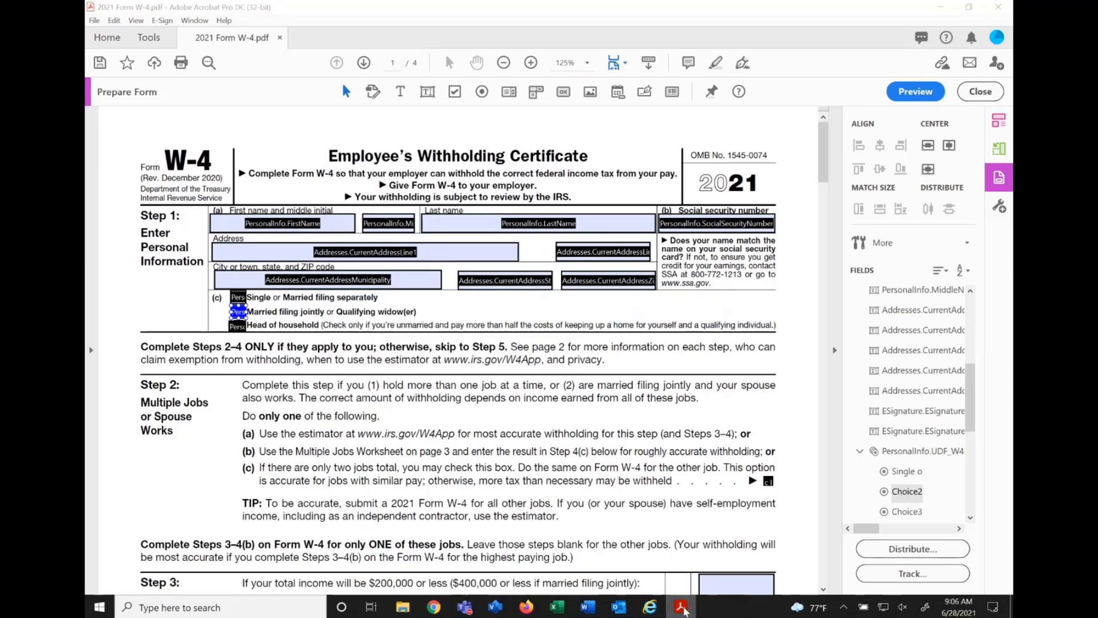
# Copy Head of Household from Internet Explorer, then in Acrobat set it as the third radio button's choice with Check style.
pyautogui.click(684, 608)
pyautogui.moveTo(489, 435); pyautogui.dragTo(428, 439)
pyautogui.hotkey('ctrl', 'c')
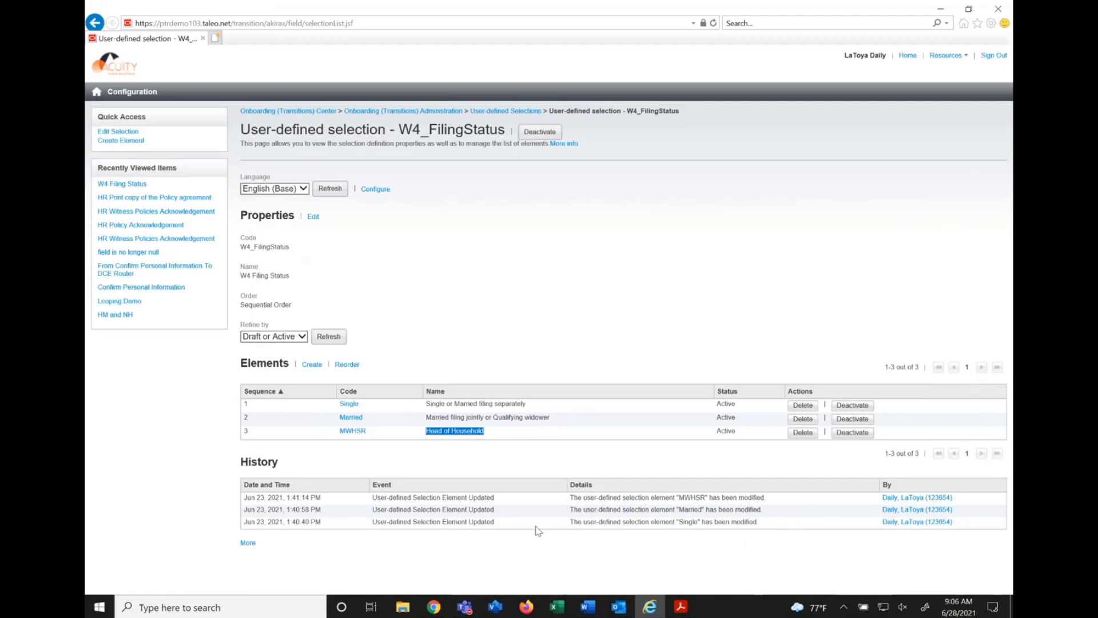
pyautogui.click(681, 606)
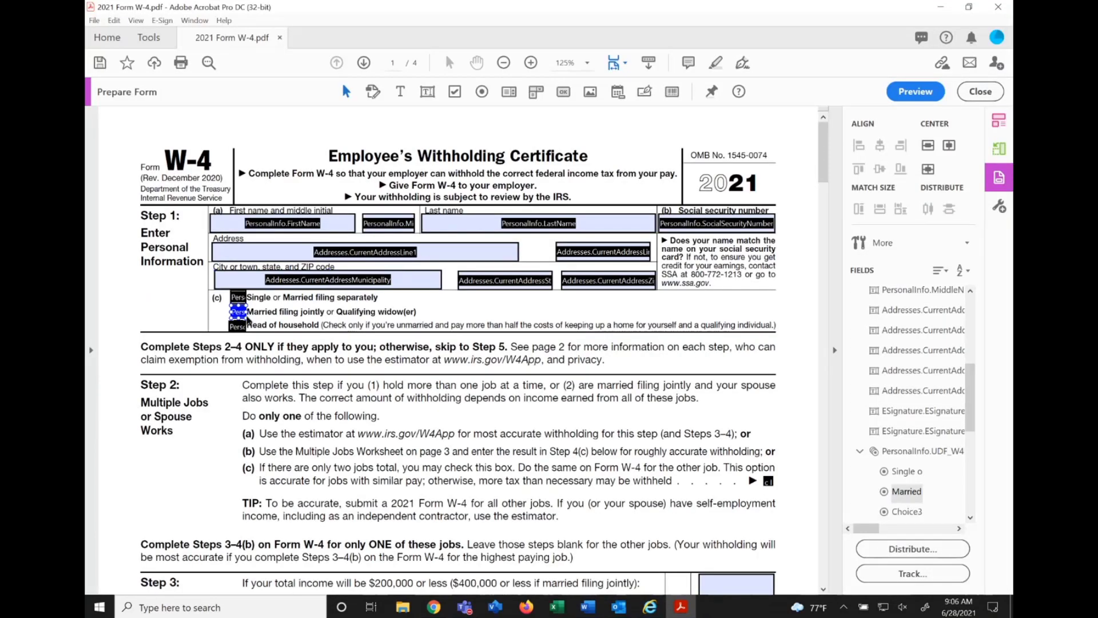
pyautogui.doubleClick(239, 324)
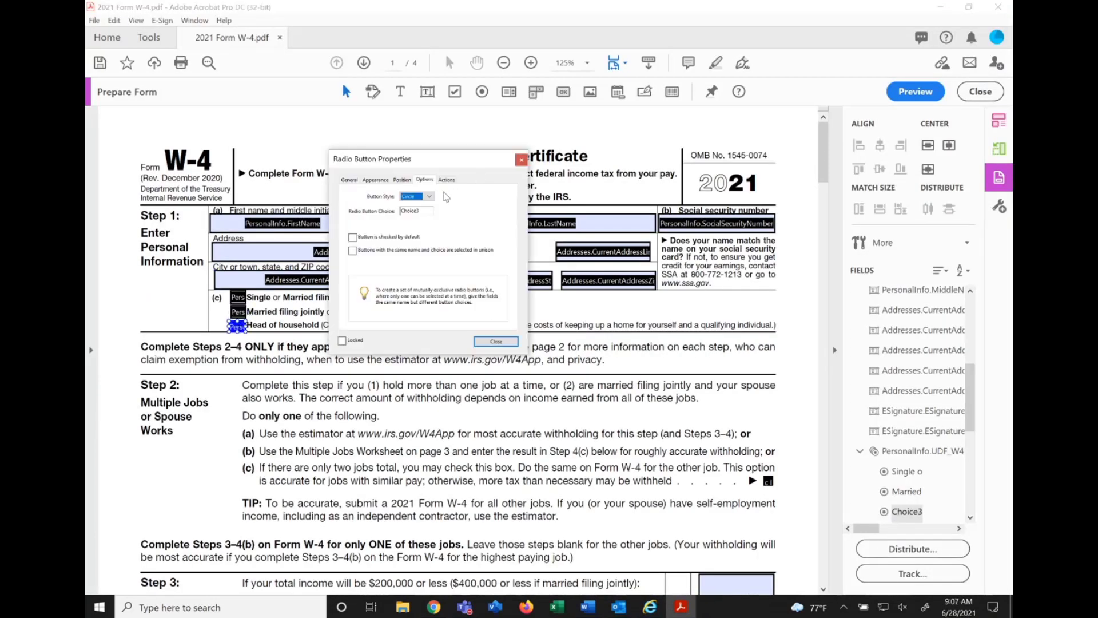
pyautogui.click(429, 197)
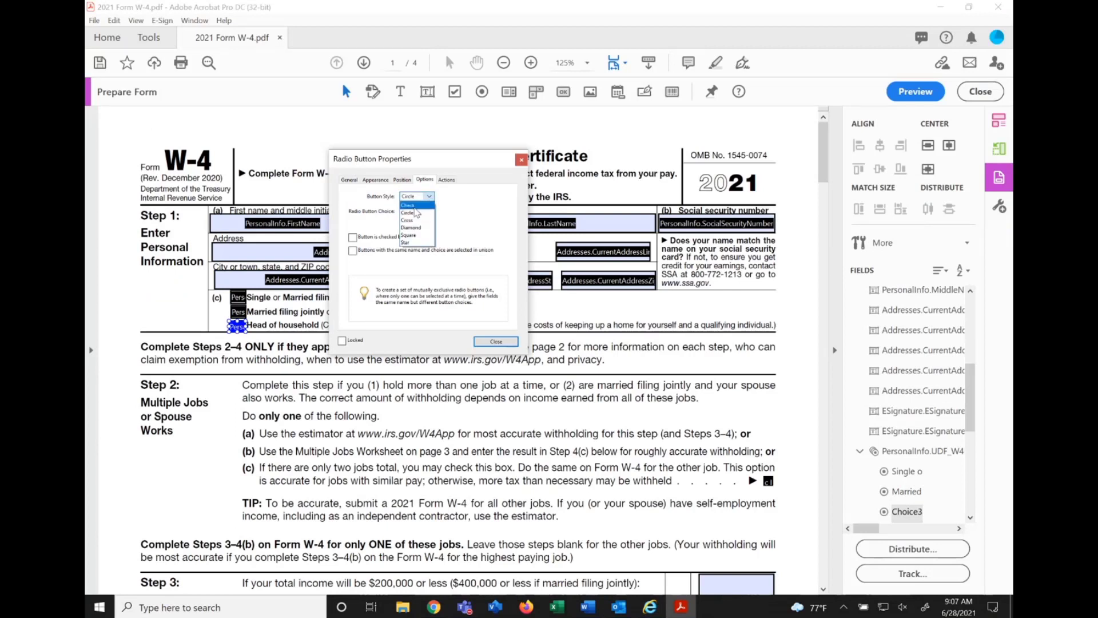
pyautogui.click(408, 205)
pyautogui.press('Tab')
pyautogui.hotkey('ctrl', 'v')
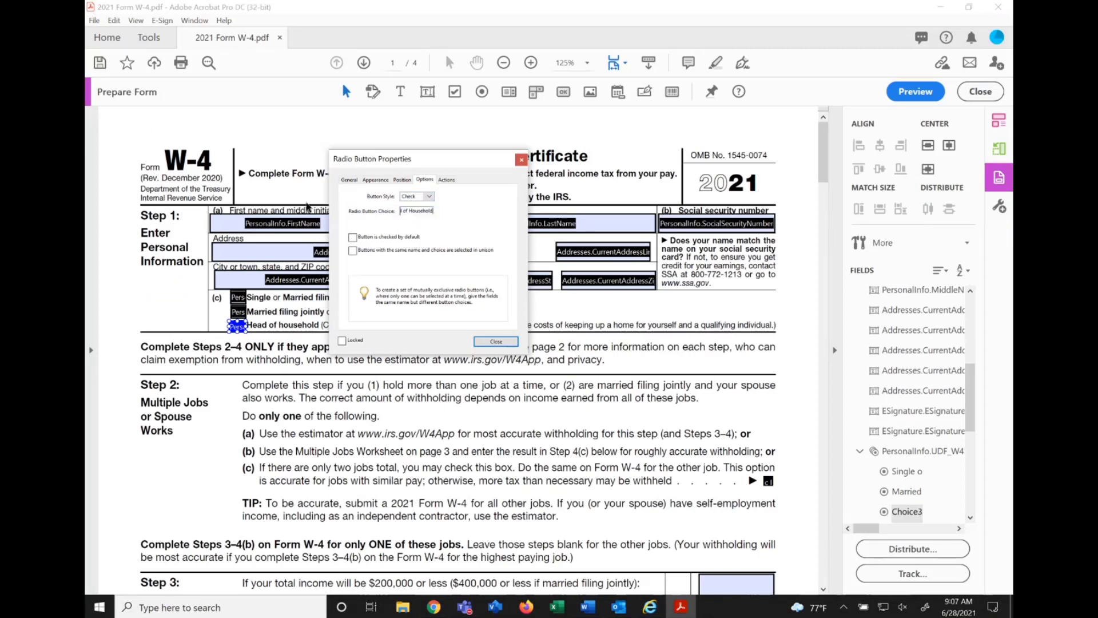
pyautogui.press('Home')
pyautogui.click(511, 342)
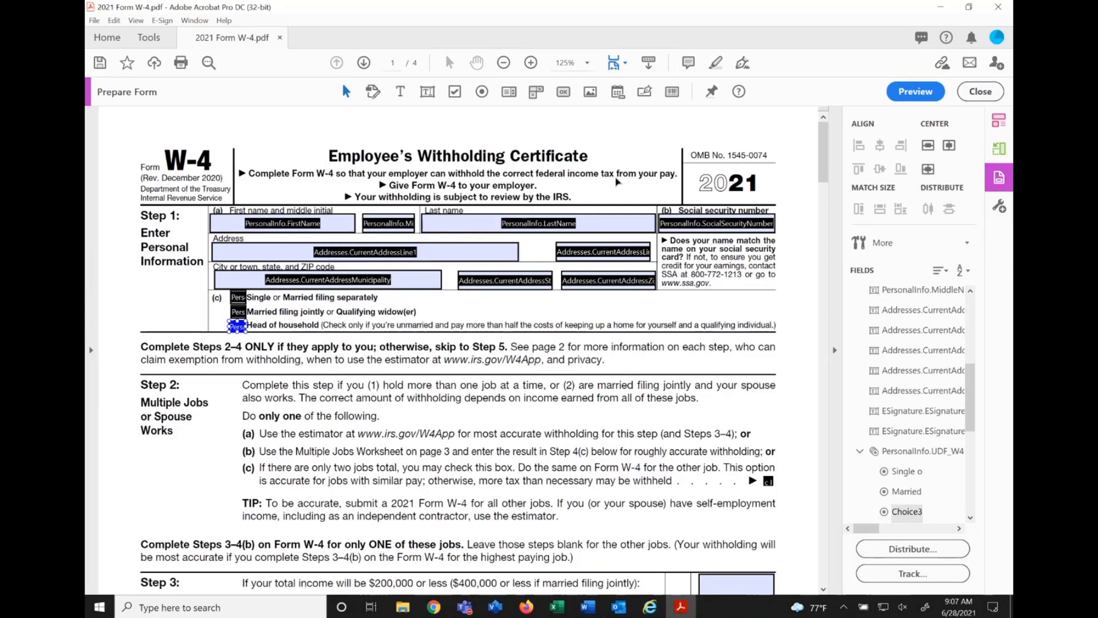
# Save the W-4 PDF and leave form editing to view the finished filing status boxes.
pyautogui.click(99, 62)
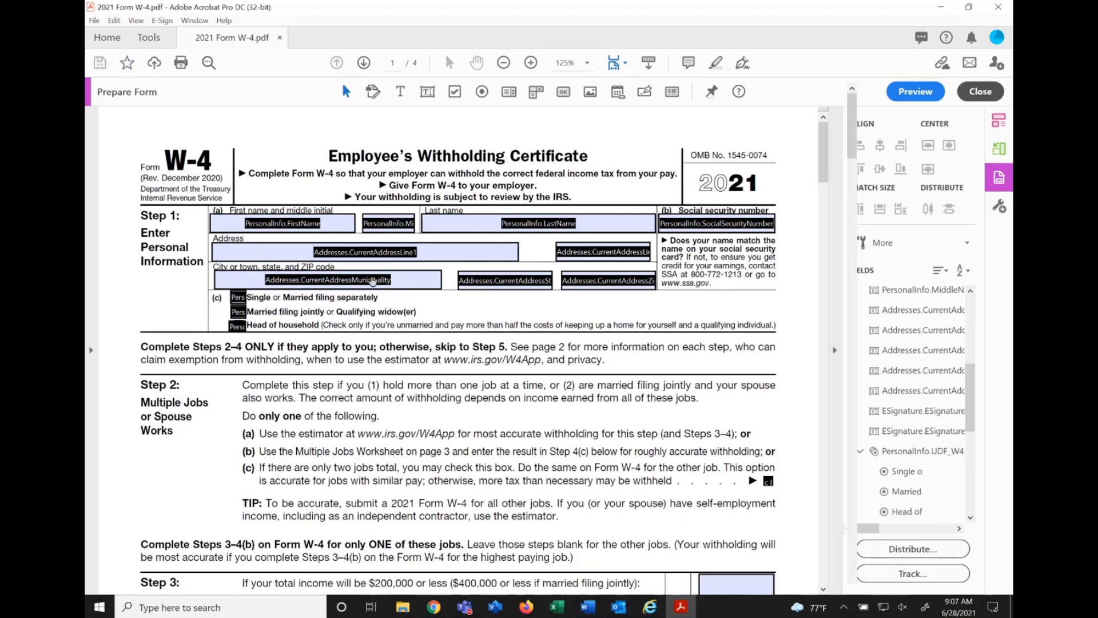
pyautogui.click(988, 92)
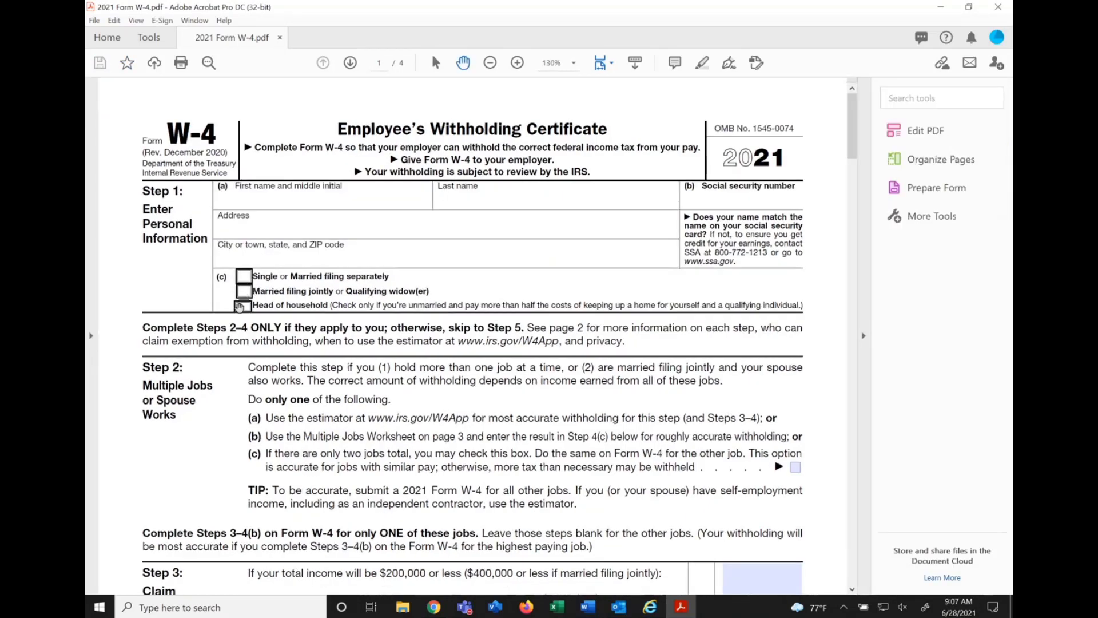